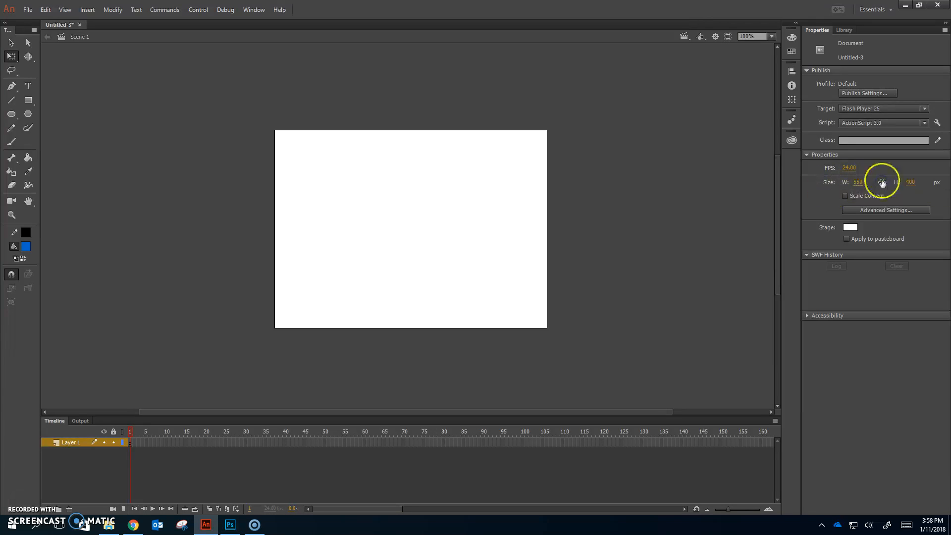
Set the stage height to 550 px.
click(910, 182)
key(Return)
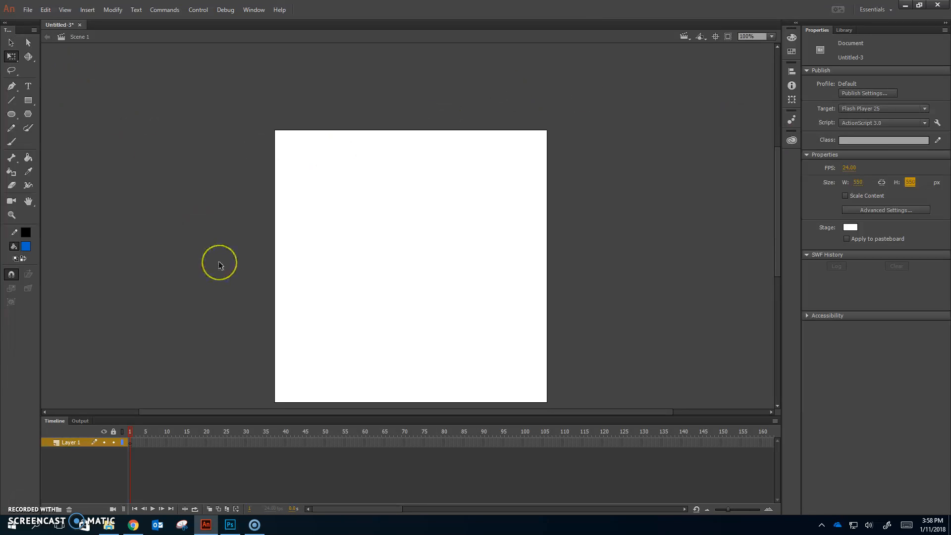
Switch to Photoshop to view the cut-out in carson_selection.psd, and return to Animate.
click(230, 524)
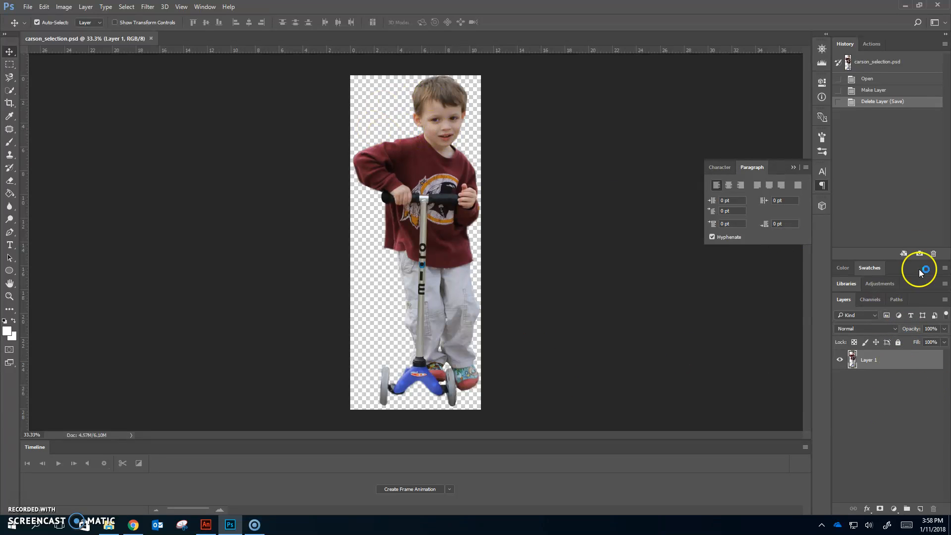
click(903, 5)
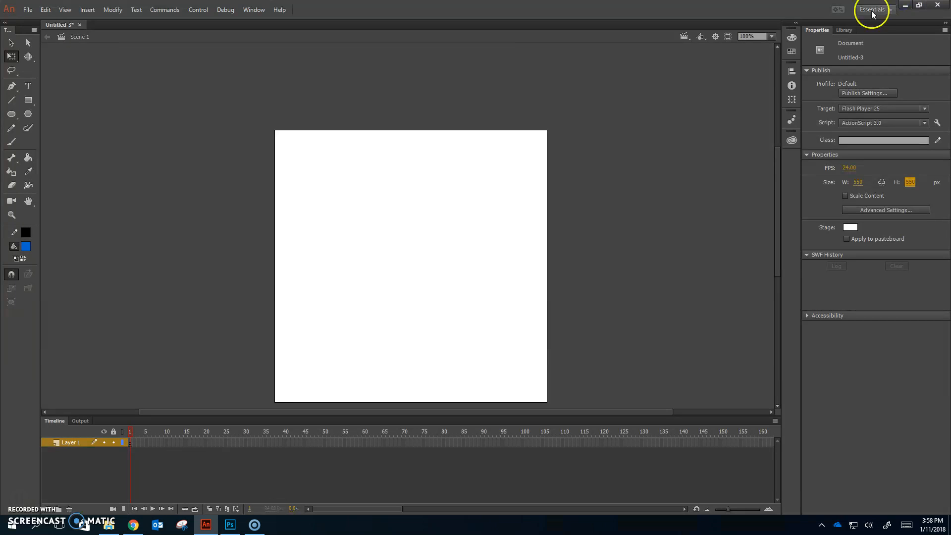
Import carson_selection.psd and text_ring.psd together into the document library, keeping their layers as flattened bitmap images.
click(28, 10)
mouse_move(74, 162)
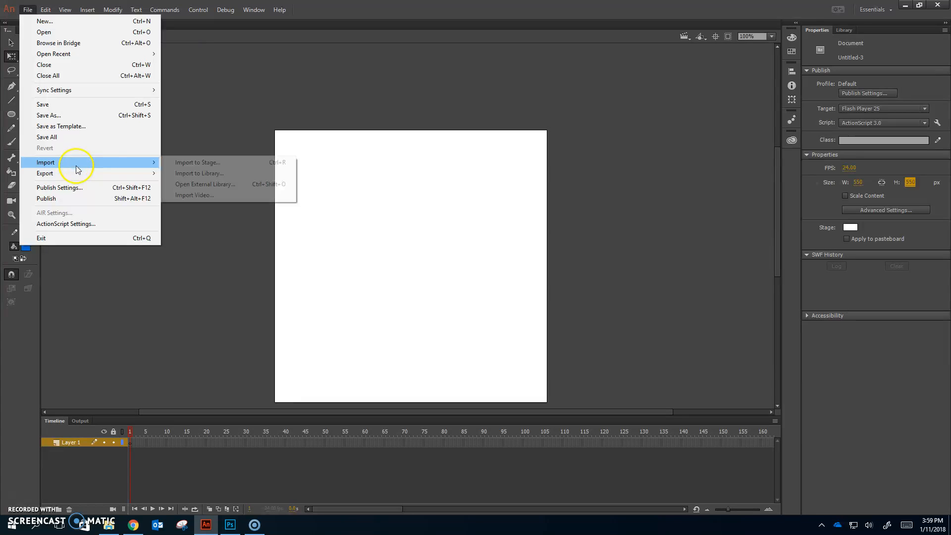
click(220, 175)
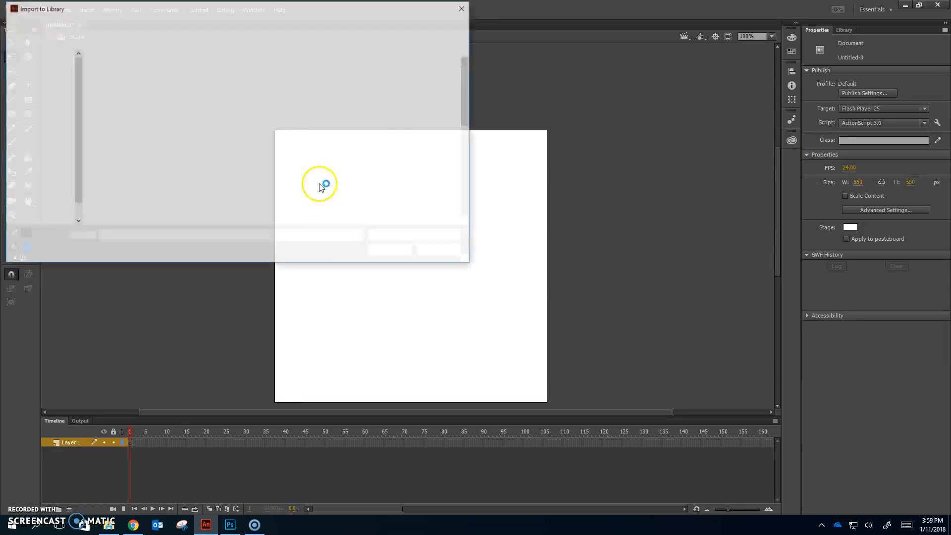
scroll(302, 178, down, 2)
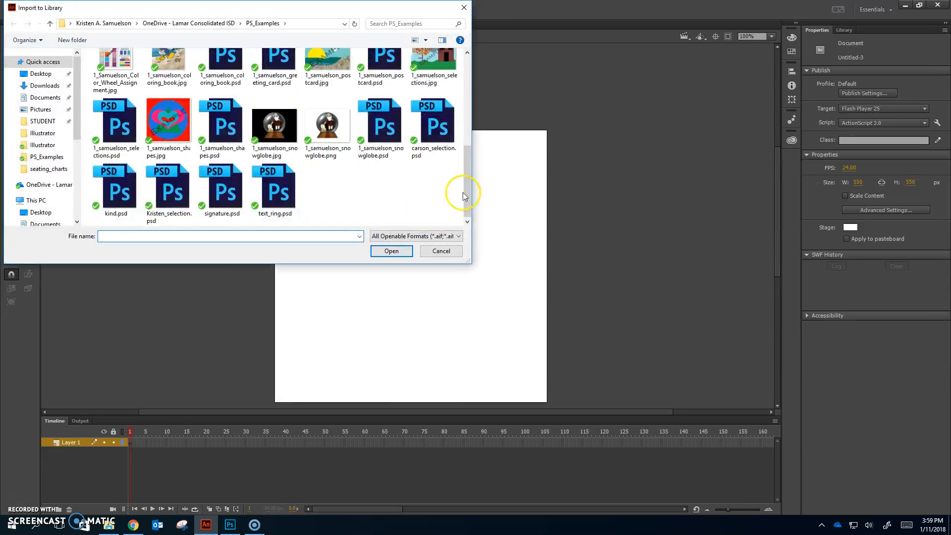
click(439, 144)
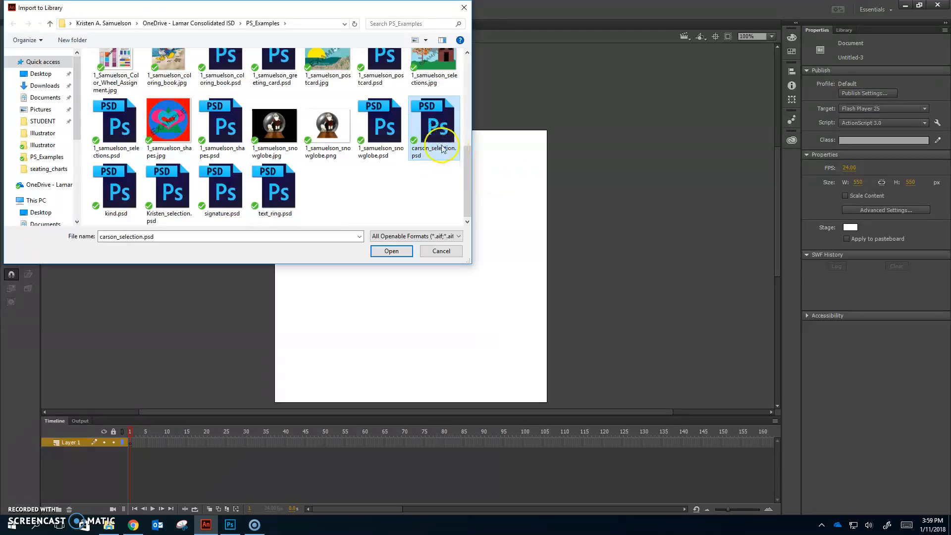
ctrl+click(278, 188)
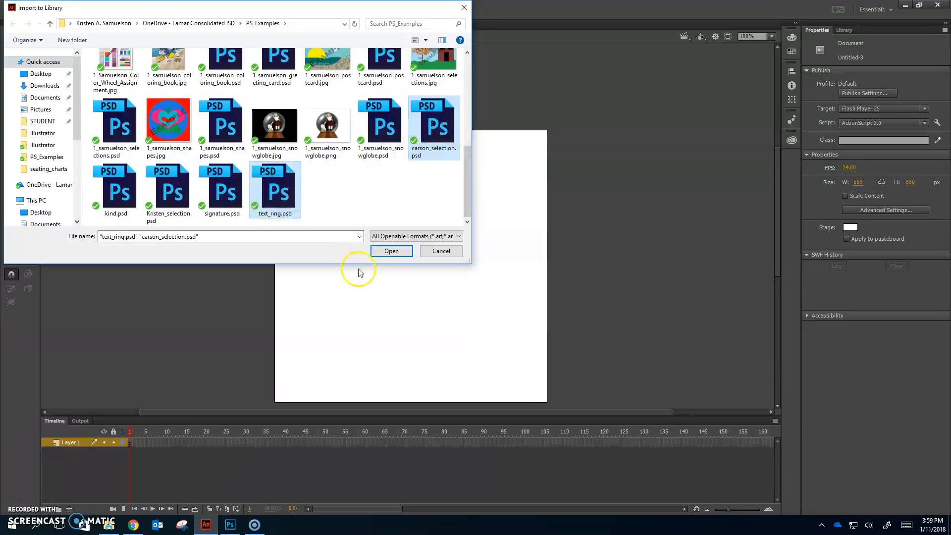
click(396, 252)
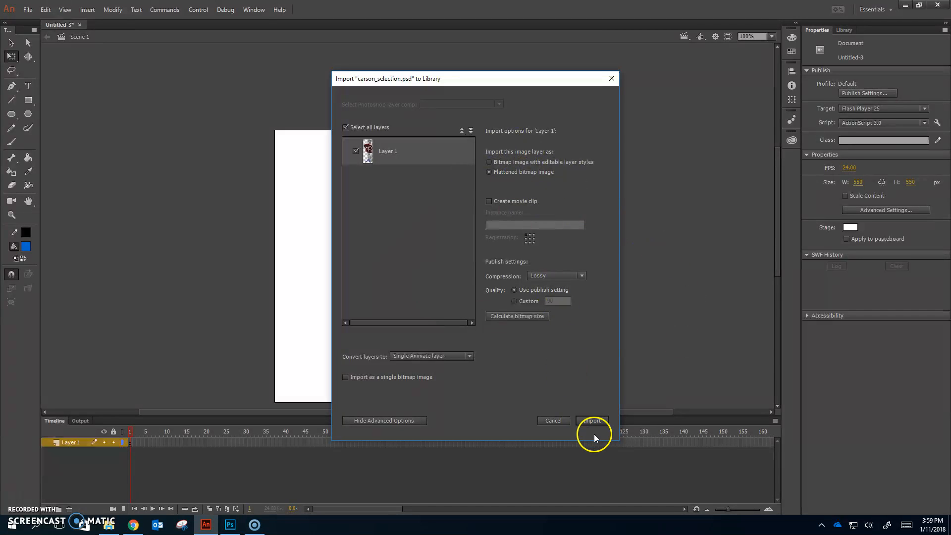
click(603, 423)
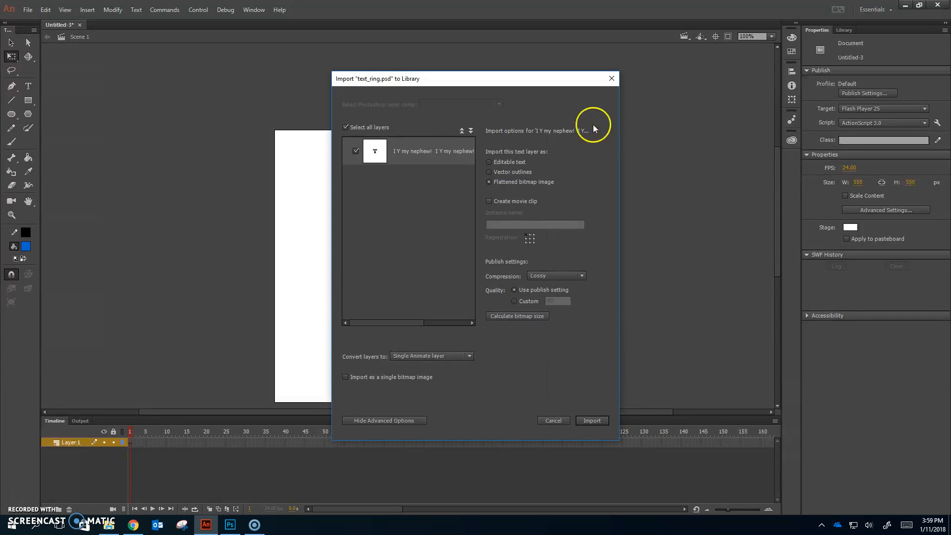
click(608, 425)
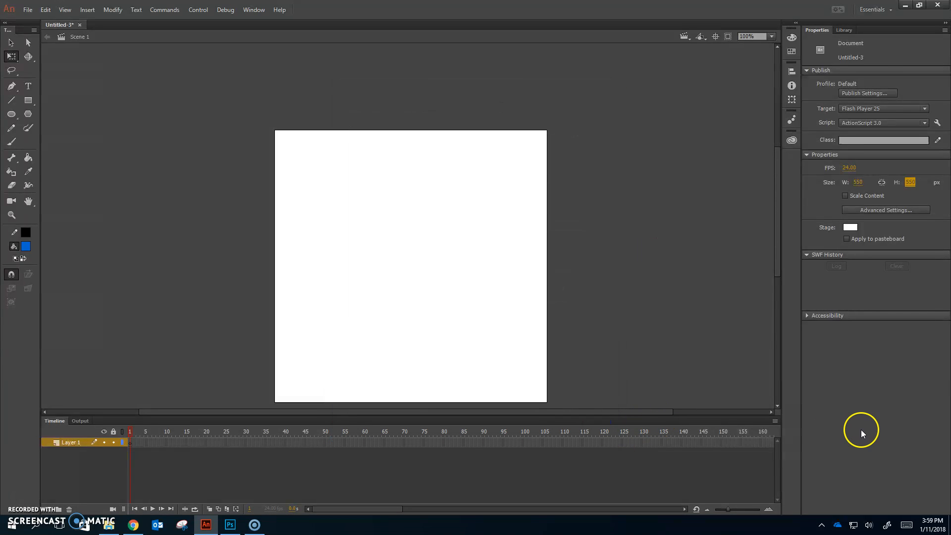
Examine the imported items in the library, including the contents of the carson_selection.psd and text_ring.psd asset folders.
click(845, 30)
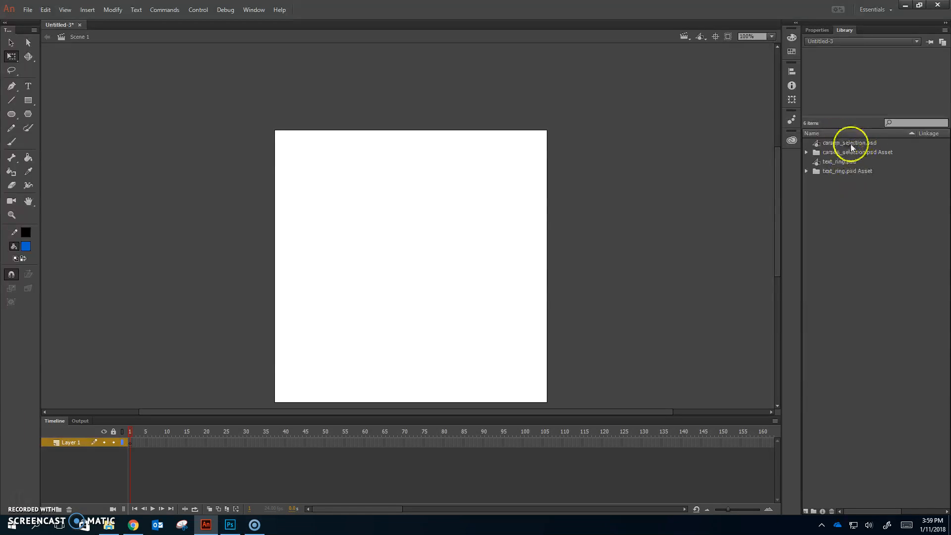
click(806, 153)
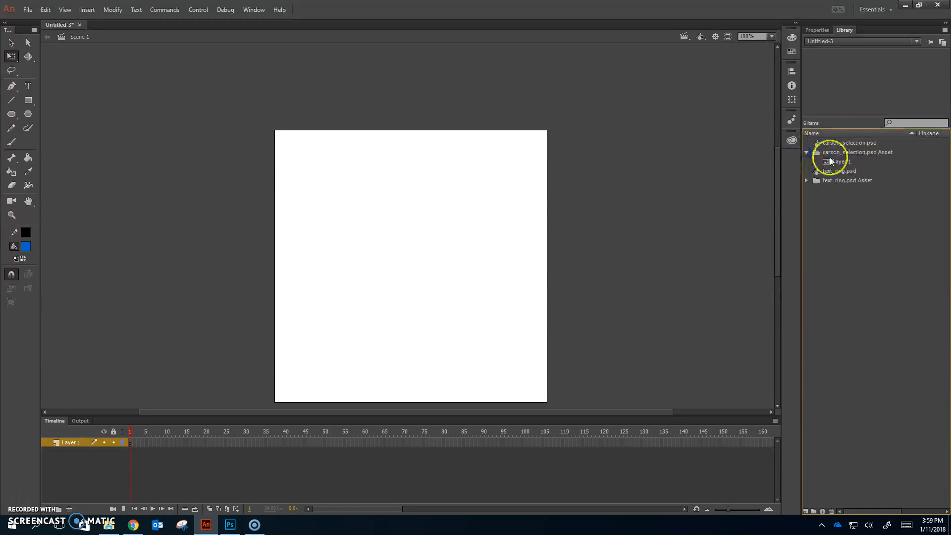
click(807, 152)
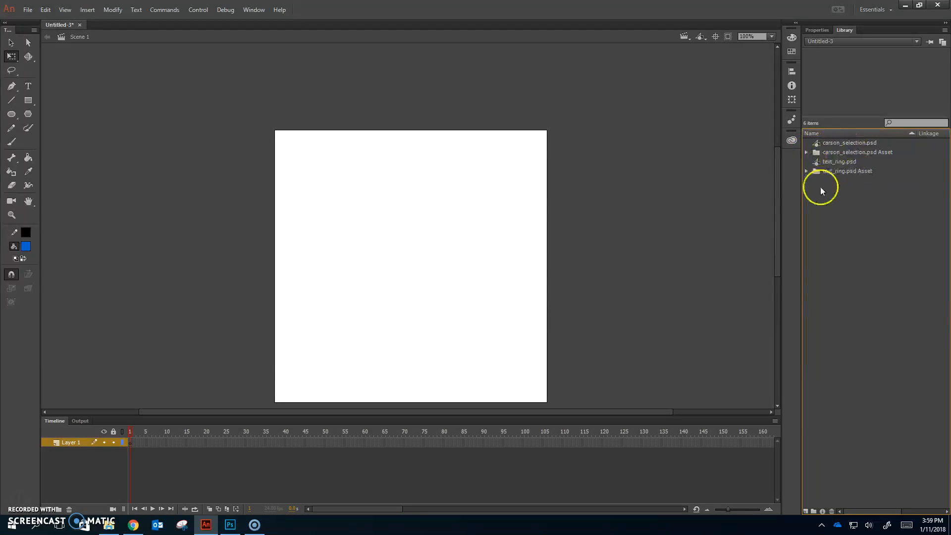
click(806, 171)
click(807, 171)
Rename Layer 1 as carson and place the carson_selection.psd graphic from the library on the stage.
double_click(70, 442)
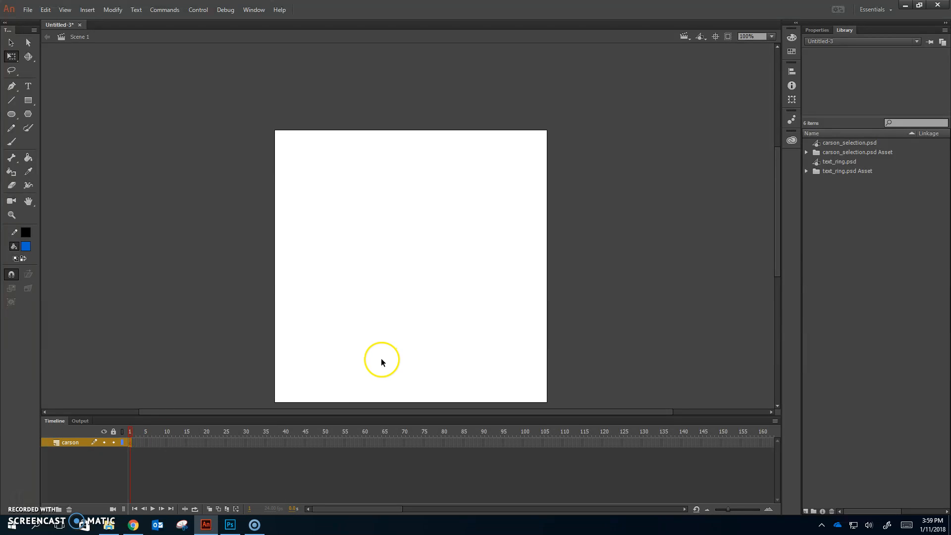
click(862, 143)
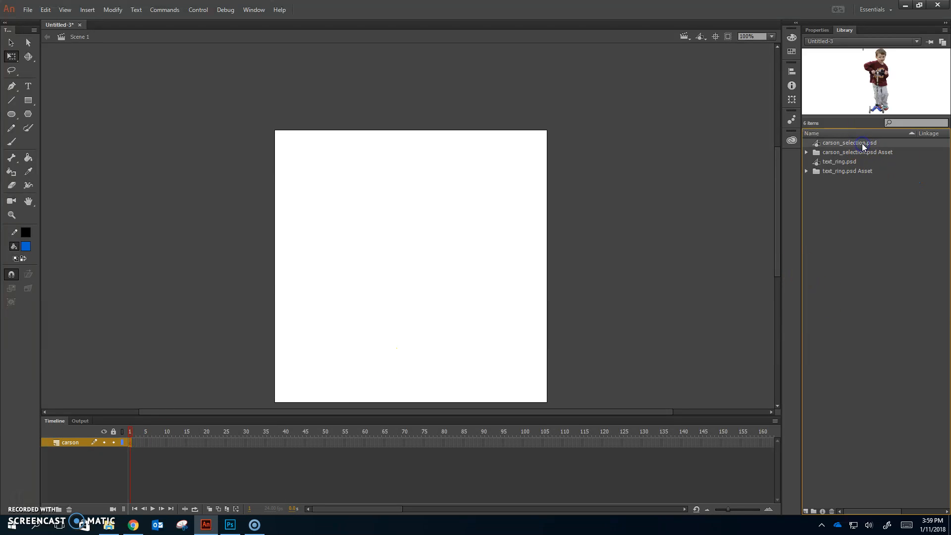
drag(862, 143, 404, 251)
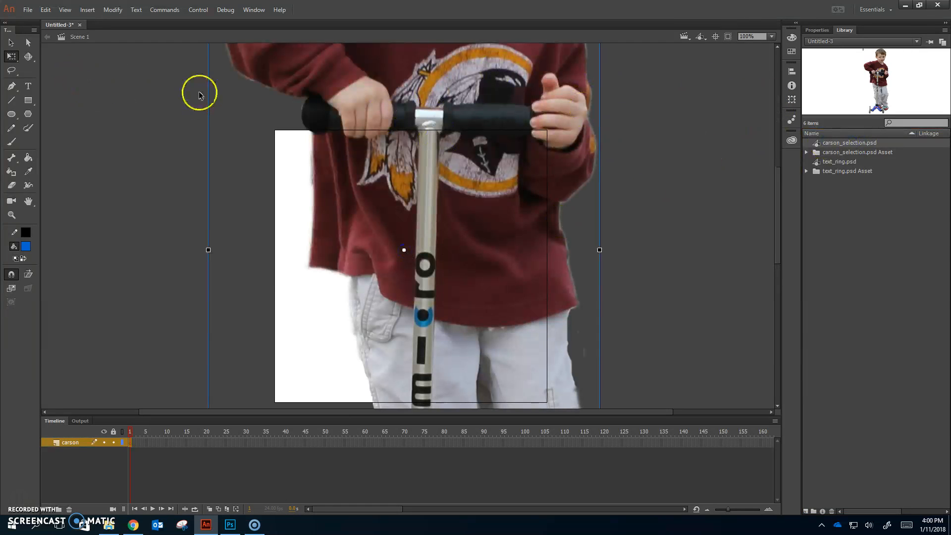
Scale the boy's image down proportionally about its centre until it fits inside the stage.
key(ctrl+minus)
key(ctrl+minus)
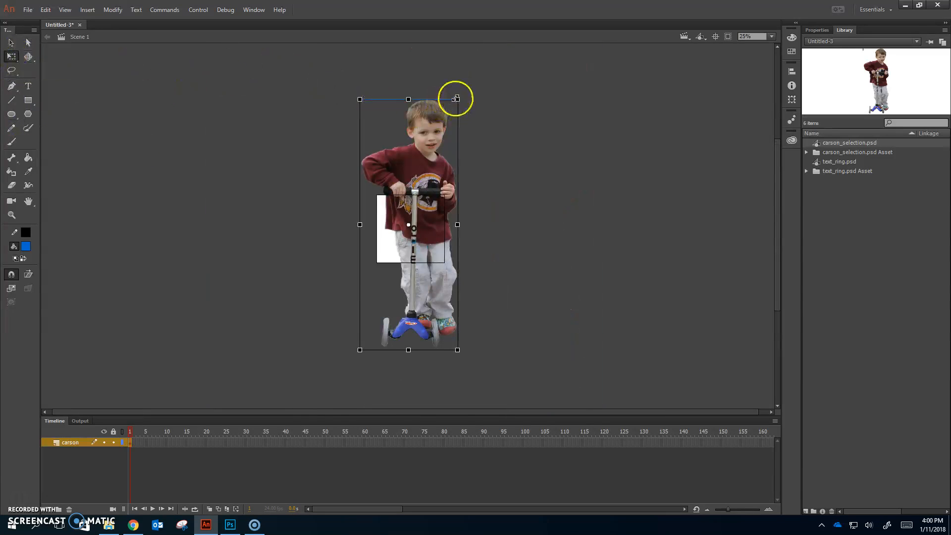
drag(459, 98, 418, 178)
key(ctrl+z)
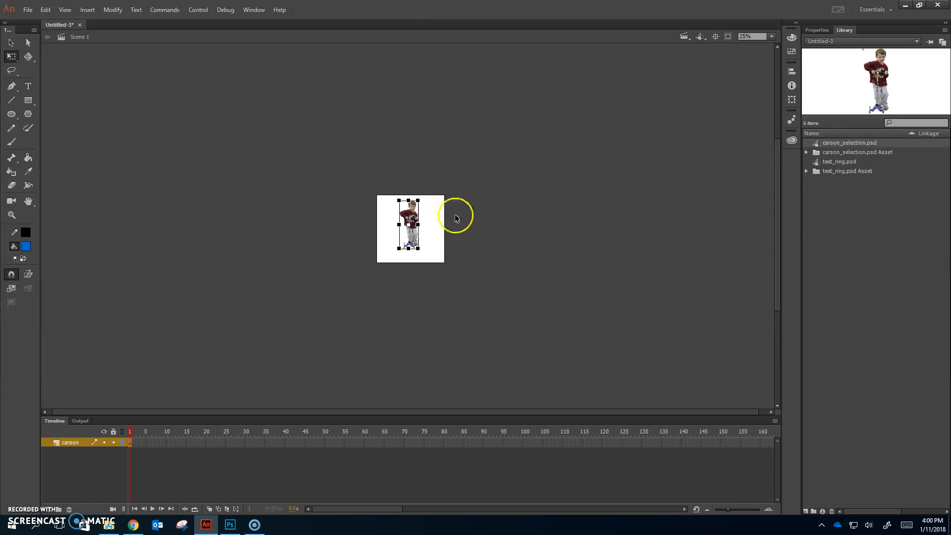
Enlarge the boy's image slightly and reposition it near the middle of the stage.
click(768, 37)
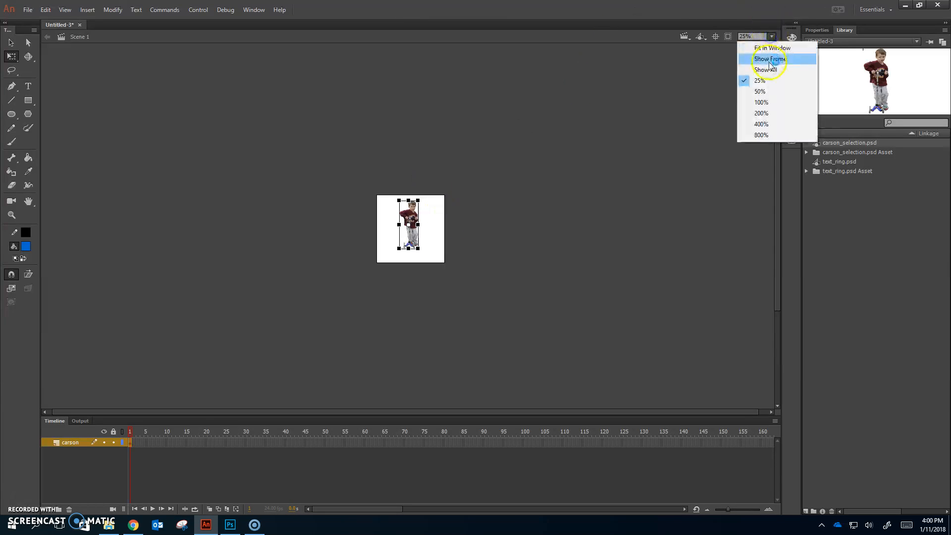
click(769, 59)
drag(425, 237, 440, 310)
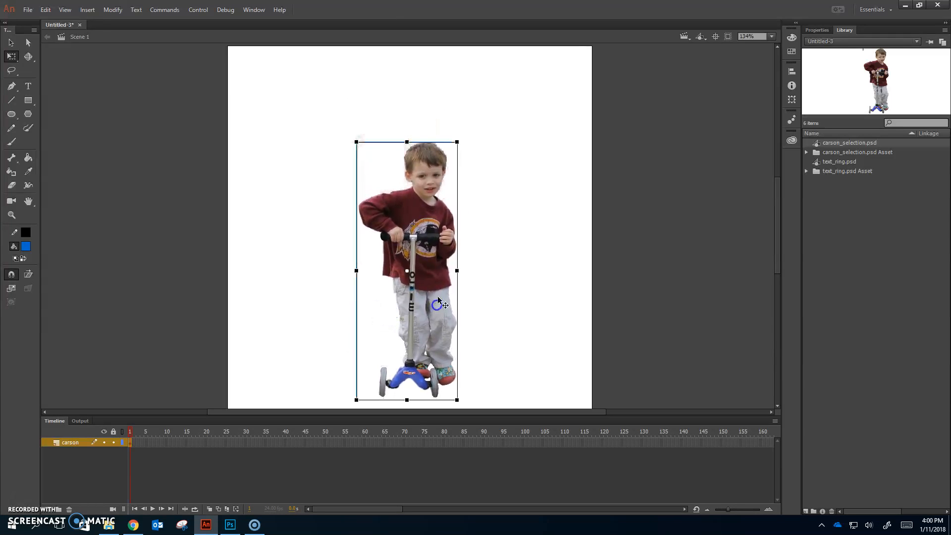
drag(456, 142, 471, 114)
drag(435, 276, 432, 258)
click(623, 180)
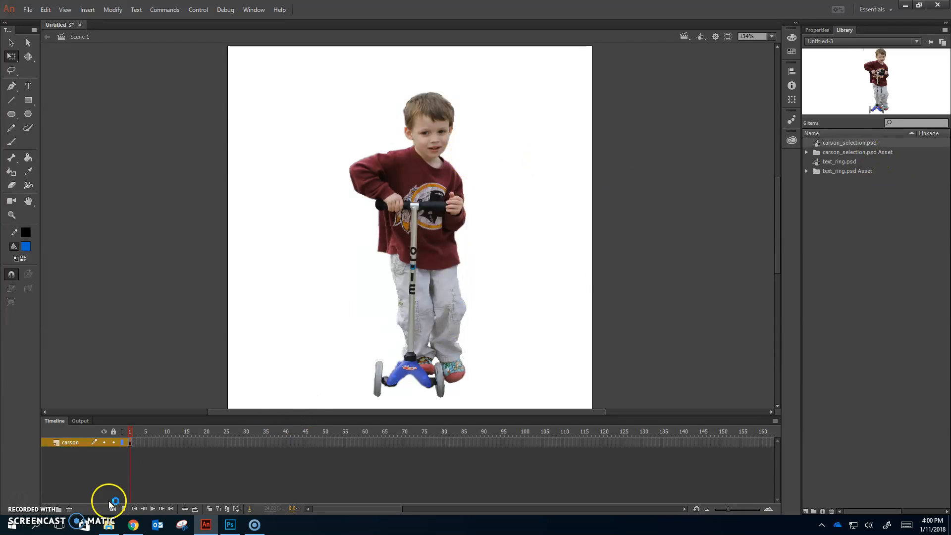
Add a layer named text ring and place the text_ring.psd graphic on it, centred over the stage.
click(48, 510)
double_click(73, 442)
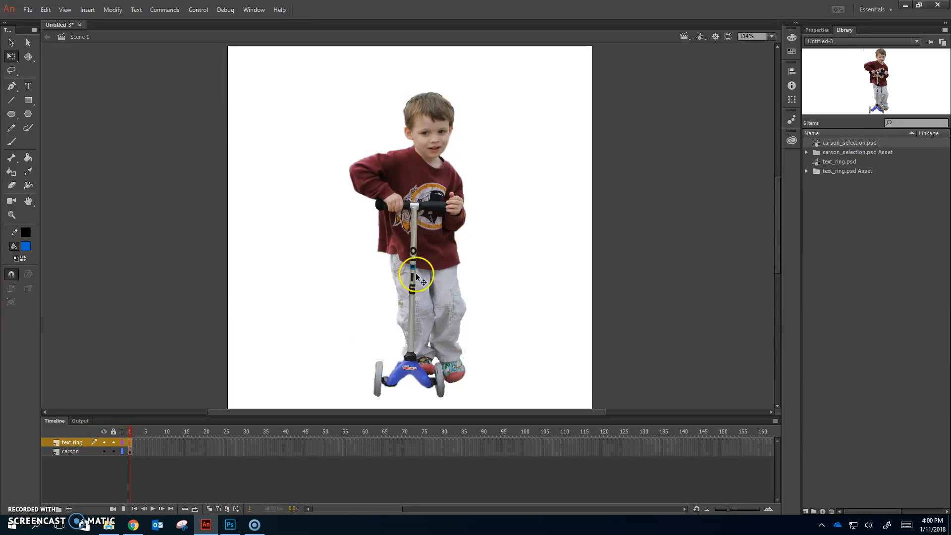
click(847, 162)
drag(846, 165, 411, 225)
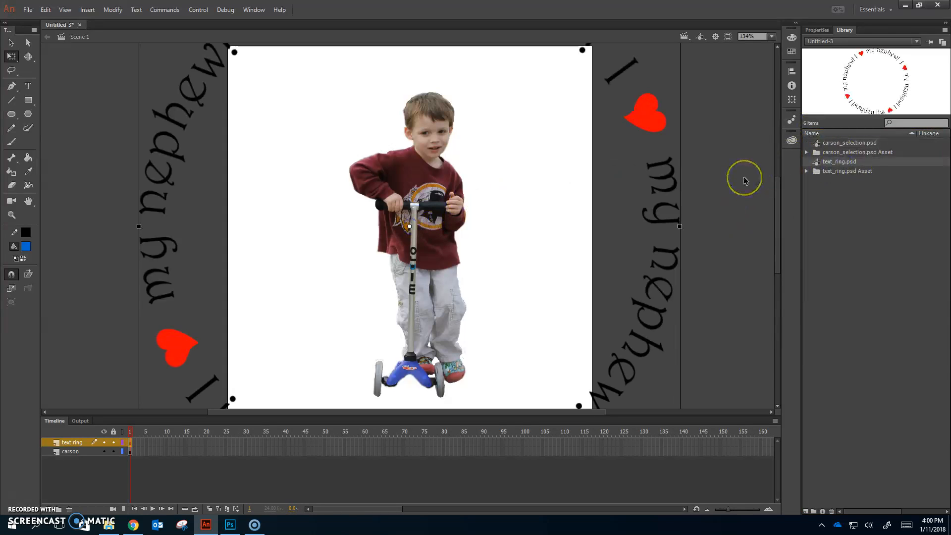
Scale the text ring down proportionally to fit inside the stage and position it around the boy.
key(ctrl+minus)
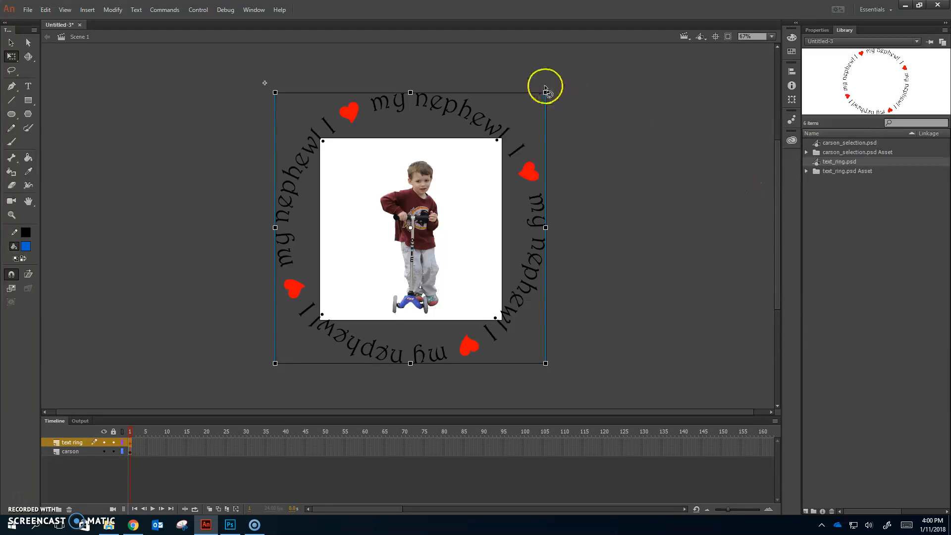
drag(545, 93, 495, 166)
click(445, 185)
drag(446, 184, 452, 192)
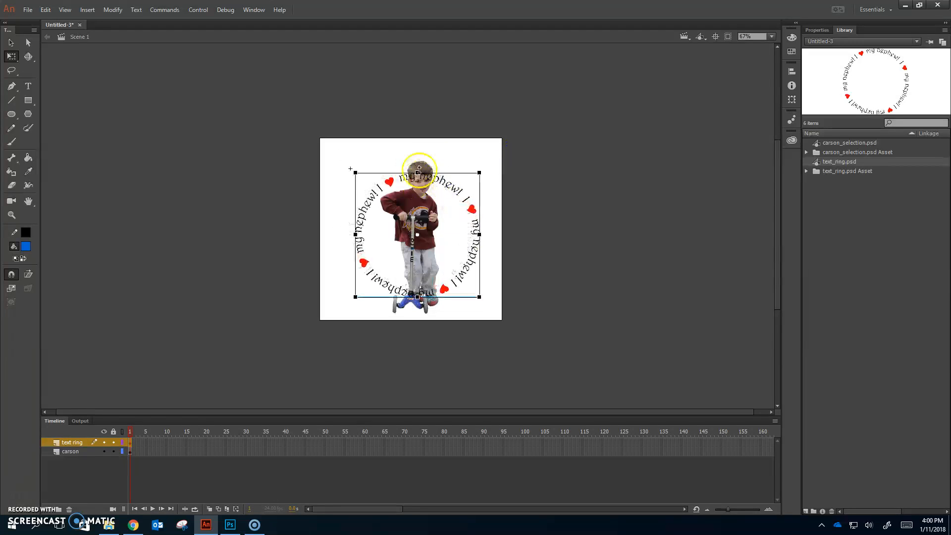
click(418, 296)
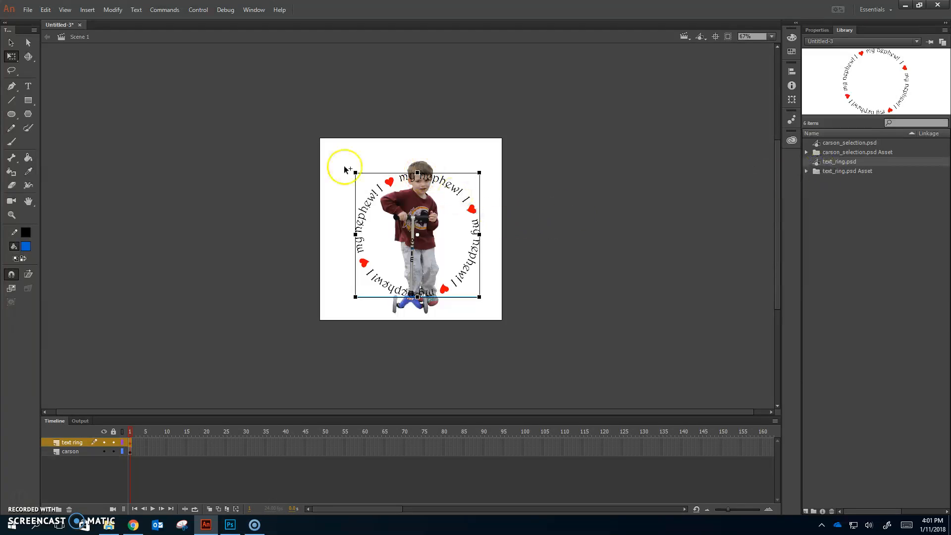
Enlarge the boy's image to nearly the full stage height and move it up so the scooter stays on the stage.
click(130, 451)
drag(446, 157, 447, 156)
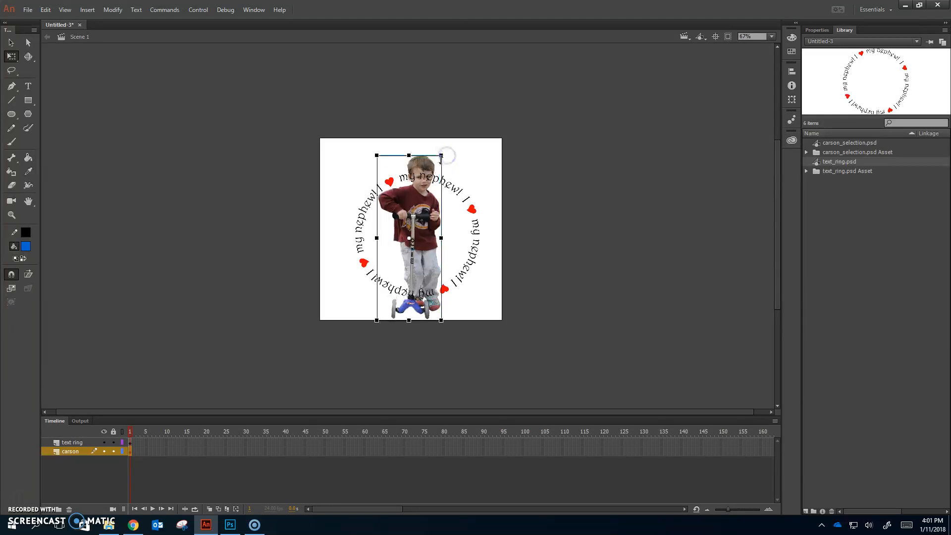
click(430, 187)
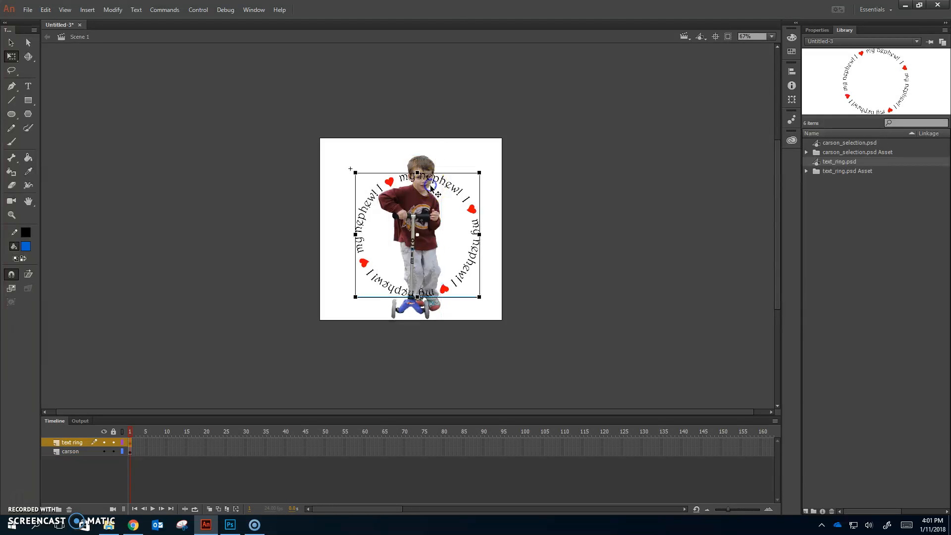
click(415, 170)
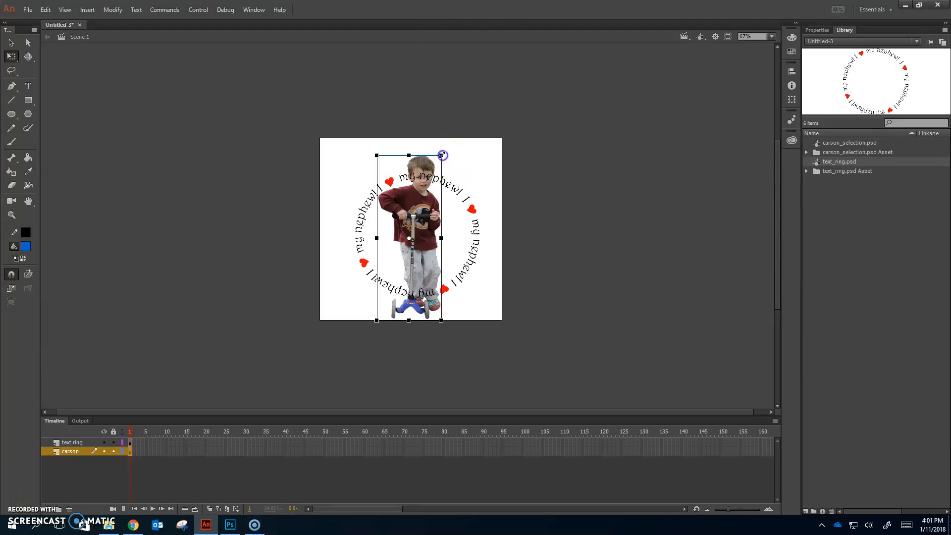
click(429, 270)
click(436, 312)
drag(433, 308, 436, 306)
key(Up)
key(Up)
key(Up)
key(Up)
key(Up)
Enlarge the text ring slightly around its centre and deselect it with the Selection tool active.
click(476, 246)
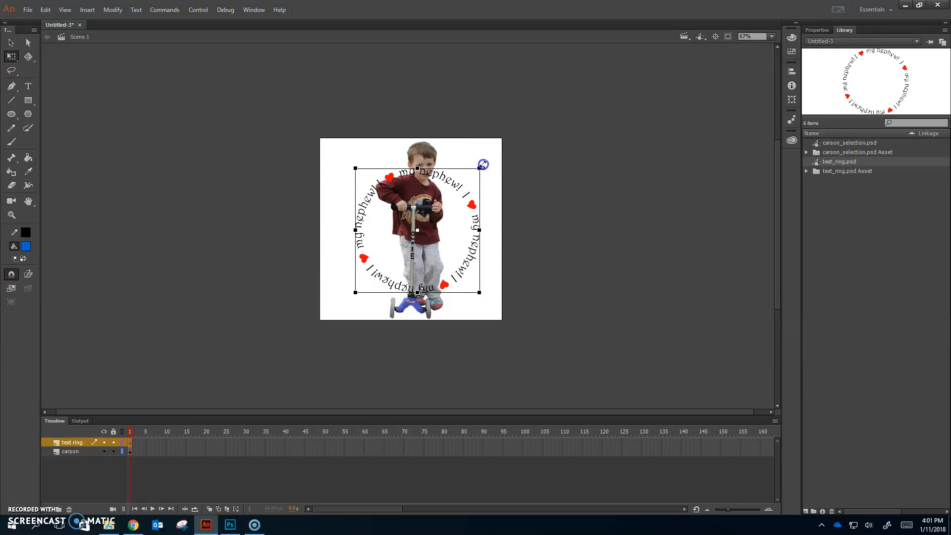
drag(483, 164, 486, 160)
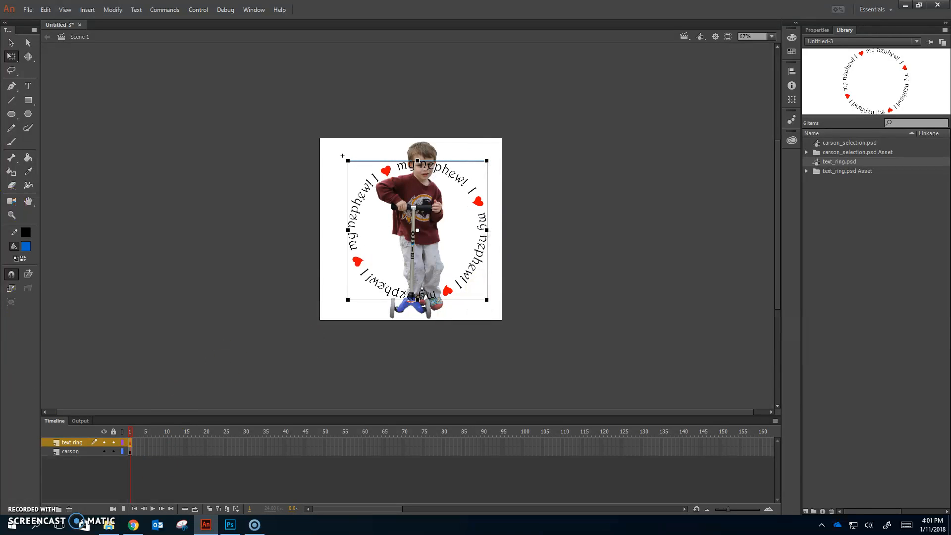
click(11, 43)
click(613, 303)
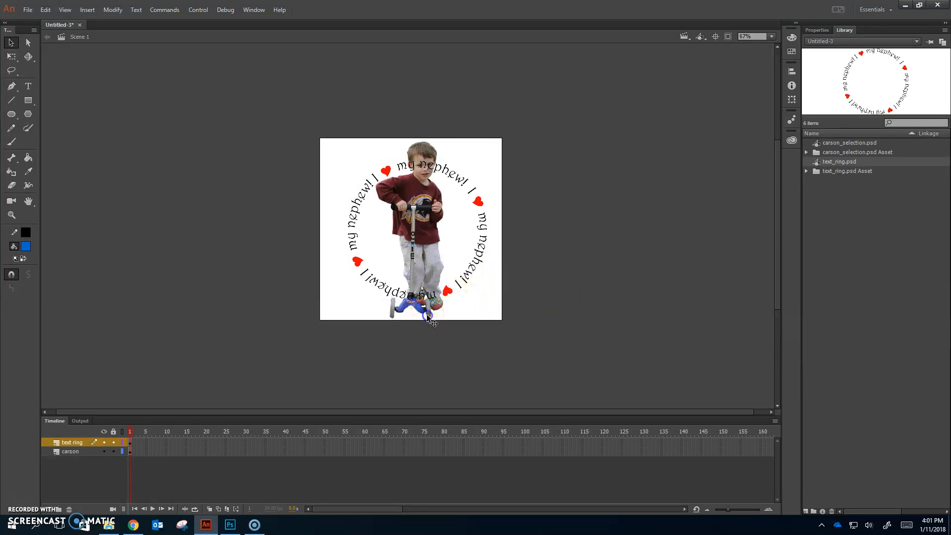
Nudge the boy's image and the text ring slightly to the left.
click(427, 315)
key(Left)
key(Left)
key(Left)
key(Left)
key(Left)
key(Left)
key(Left)
key(Left)
key(Left)
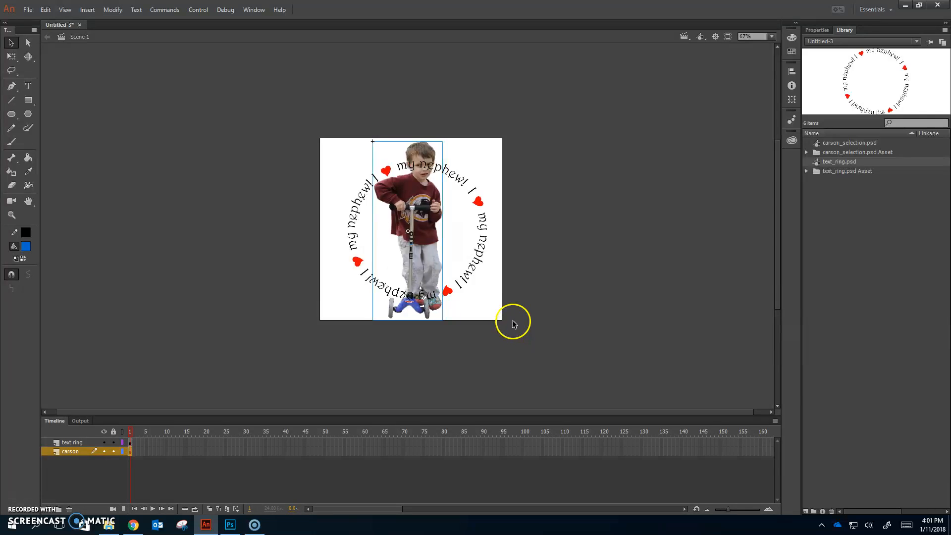
click(487, 268)
key(Left)
key(Left)
key(Left)
key(Left)
key(Left)
key(Left)
key(Left)
key(Left)
key(Left)
key(Left)
key(Left)
key(Left)
key(Left)
key(Left)
key(Left)
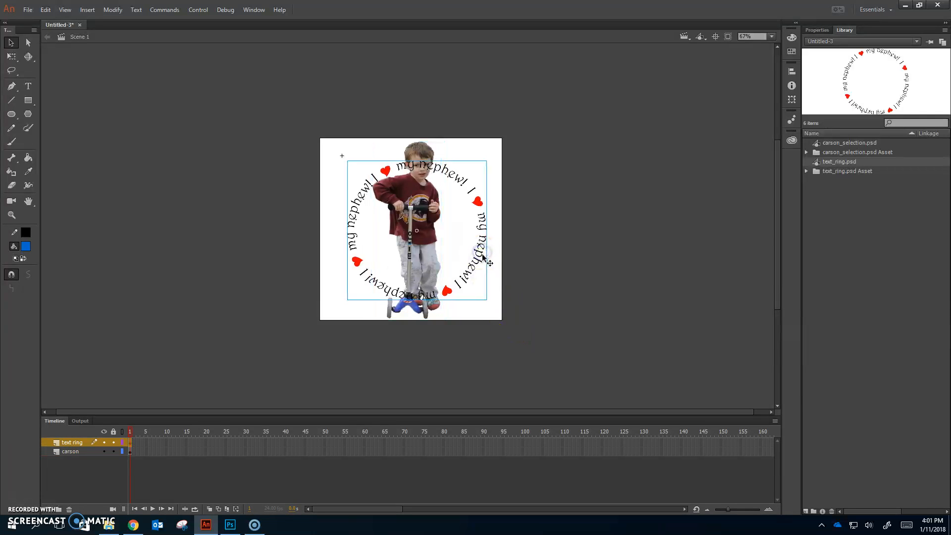
Align the boy's image and the text ring to each other along their horizontal centres.
drag(505, 365, 307, 121)
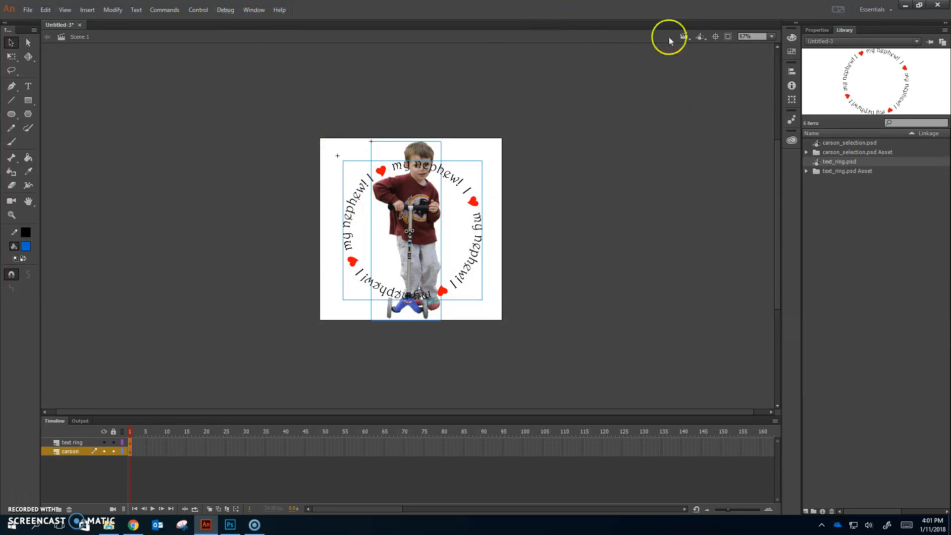
click(791, 71)
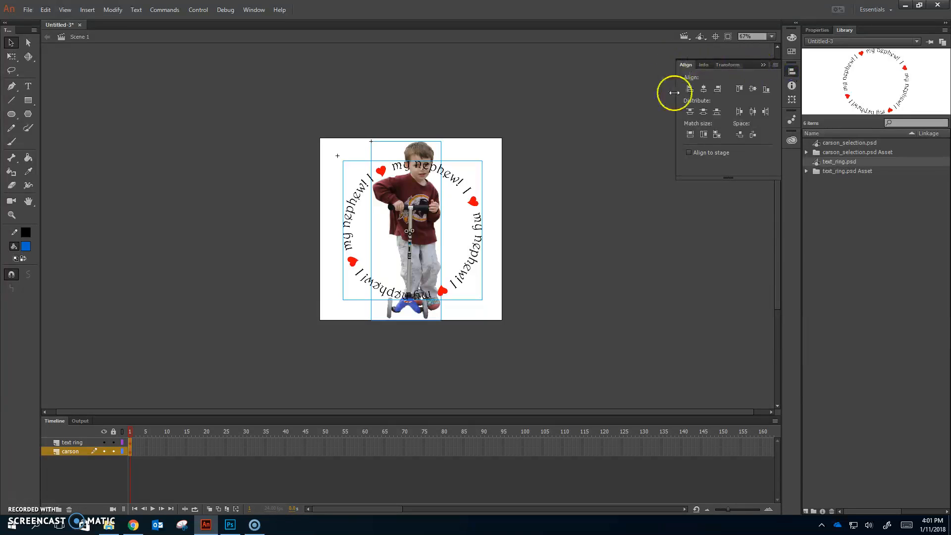
click(704, 89)
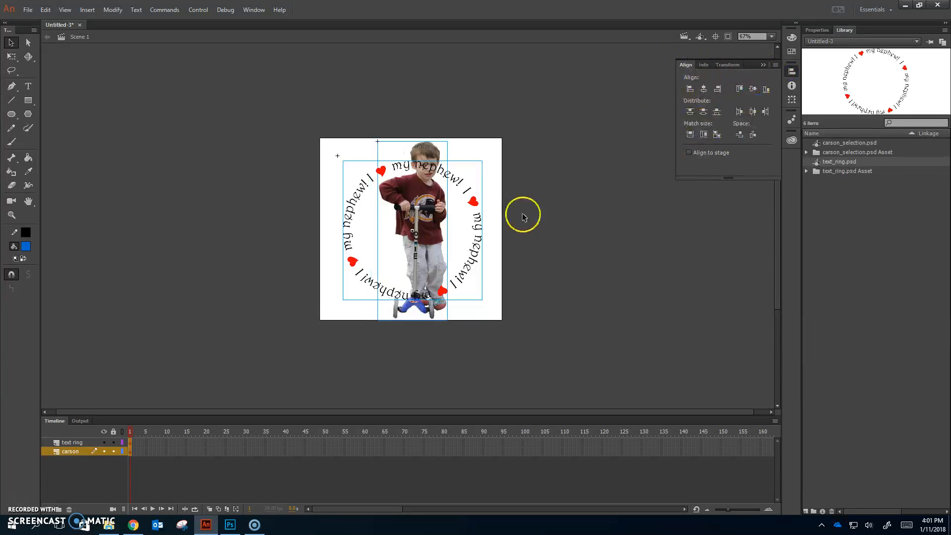
click(545, 268)
Centre the boy's image and the text ring horizontally on the stage with Align to stage enabled, and deselect them.
drag(516, 326, 314, 117)
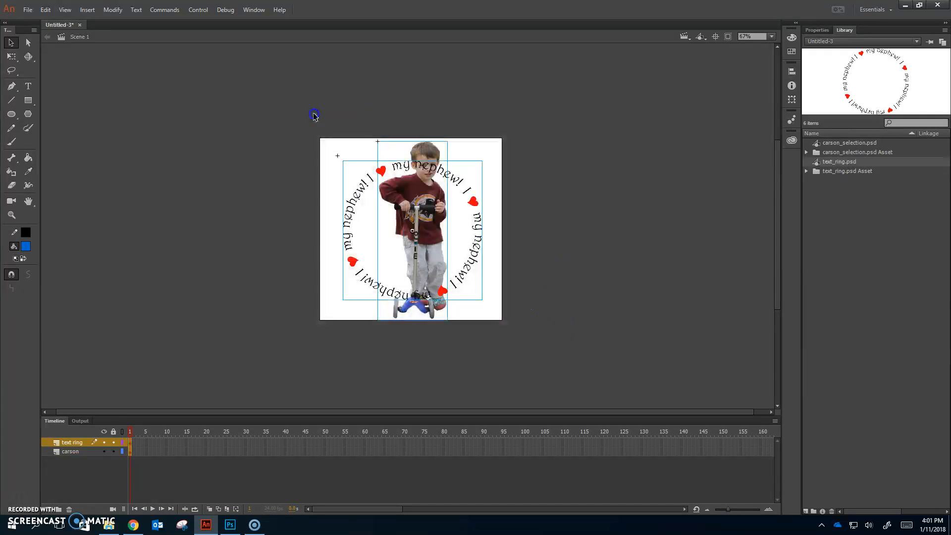
click(791, 72)
click(689, 152)
click(701, 93)
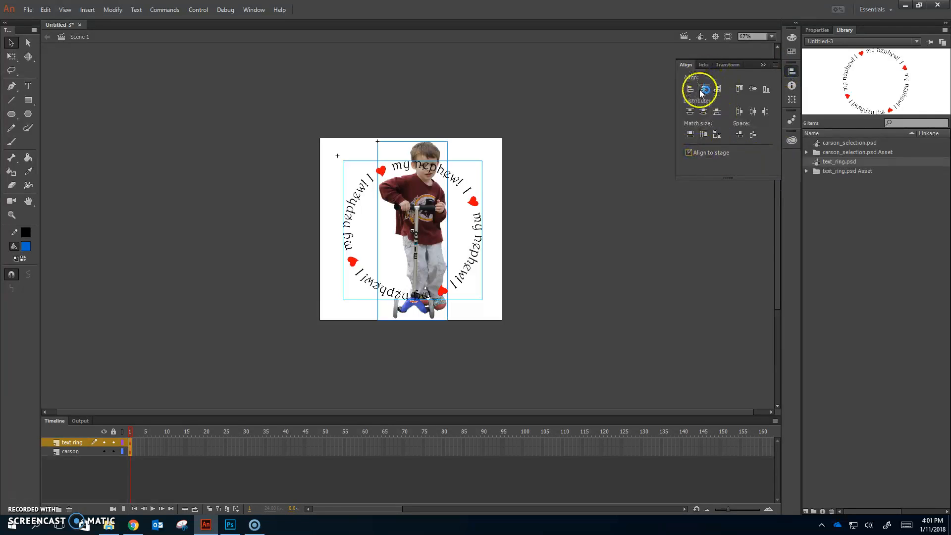
click(705, 91)
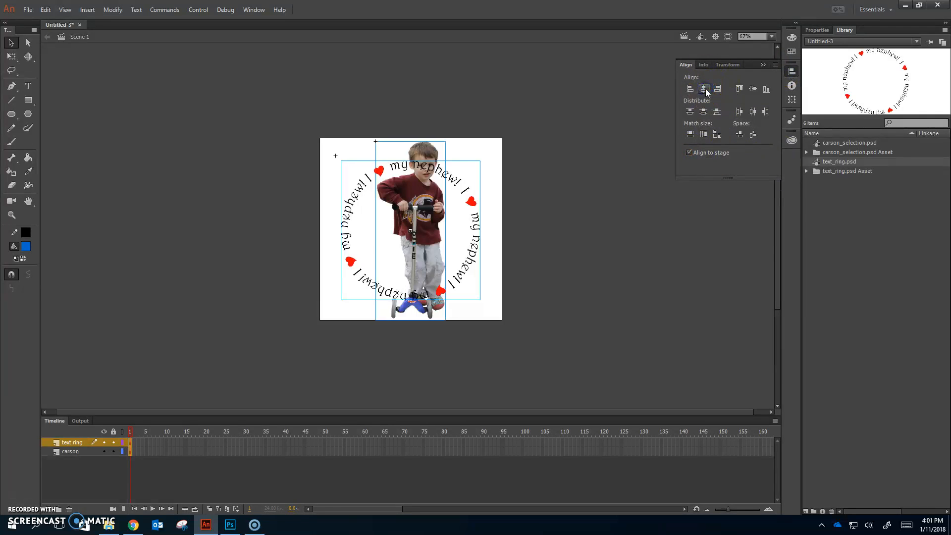
click(612, 312)
click(581, 409)
Nudge only the boy's image slightly to the left inside the text ring and deselect it.
click(430, 235)
click(419, 312)
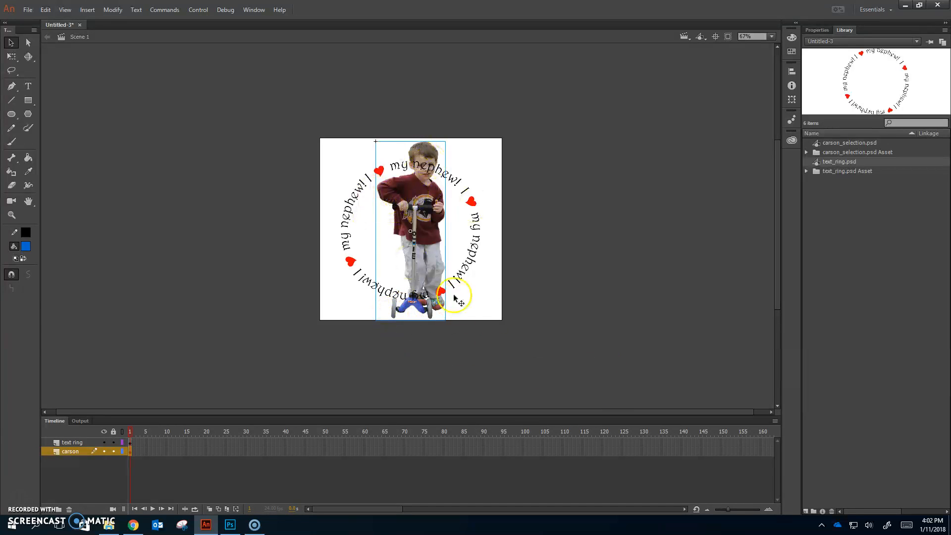
key(Left)
key(Left)
key(Left)
key(Left)
key(Left)
key(Left)
key(Left)
key(Left)
key(Left)
key(Left)
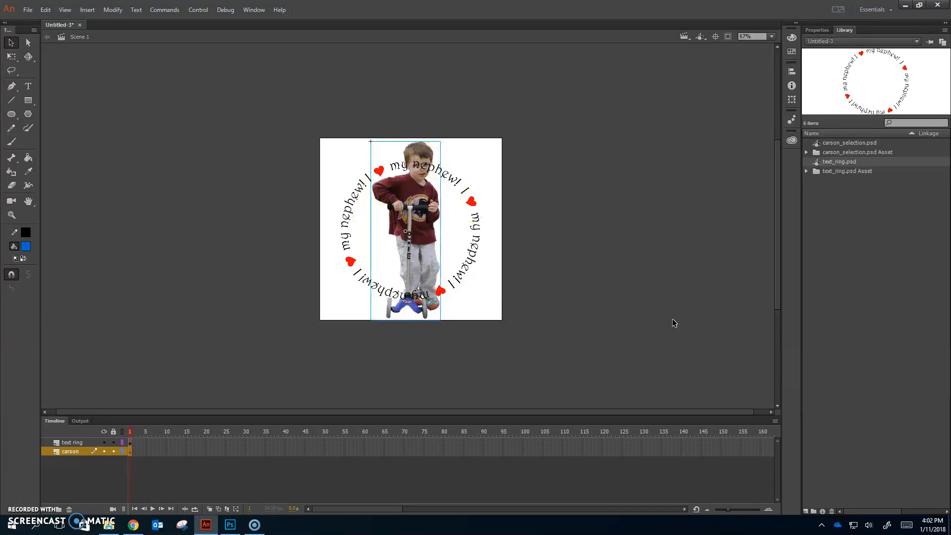
key(Left)
key(Left)
key(Left)
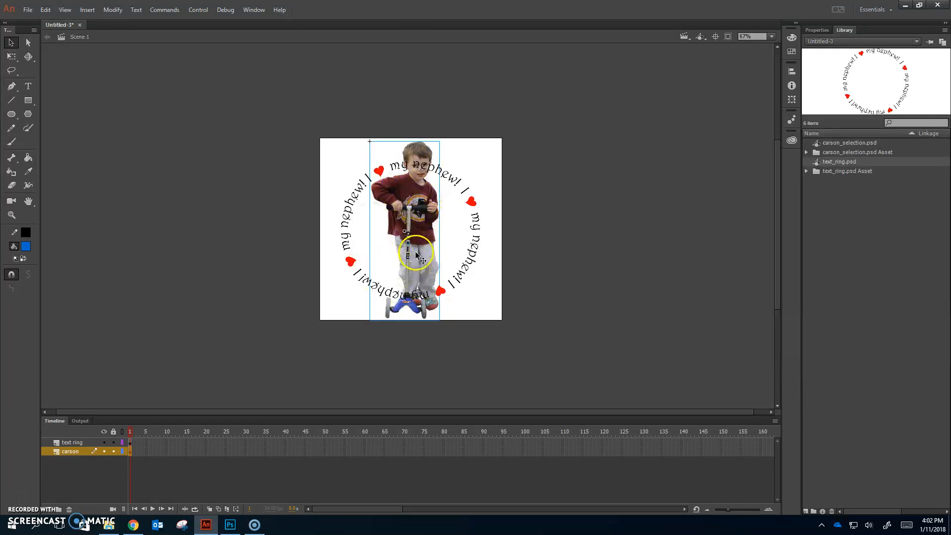
click(713, 361)
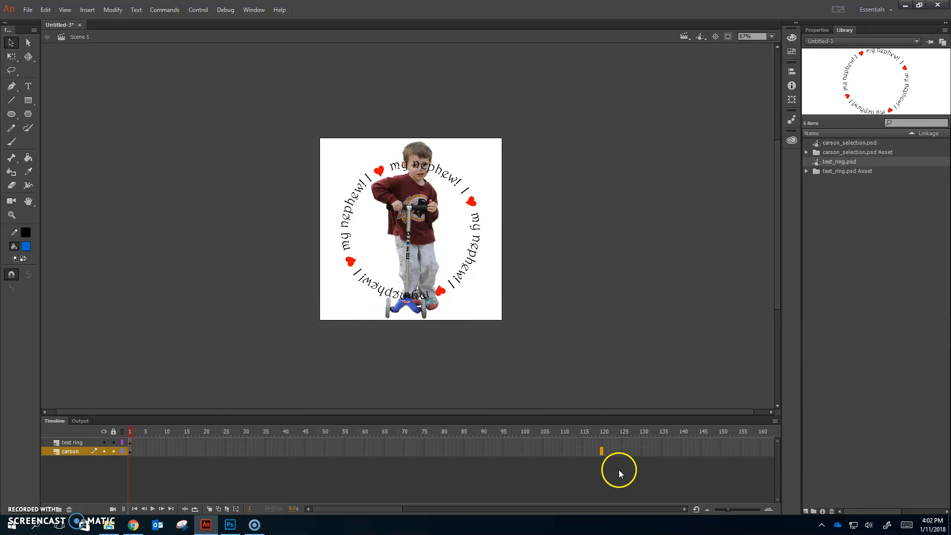
Extend the boy's layer to frame 120 and lock that layer.
key(F6)
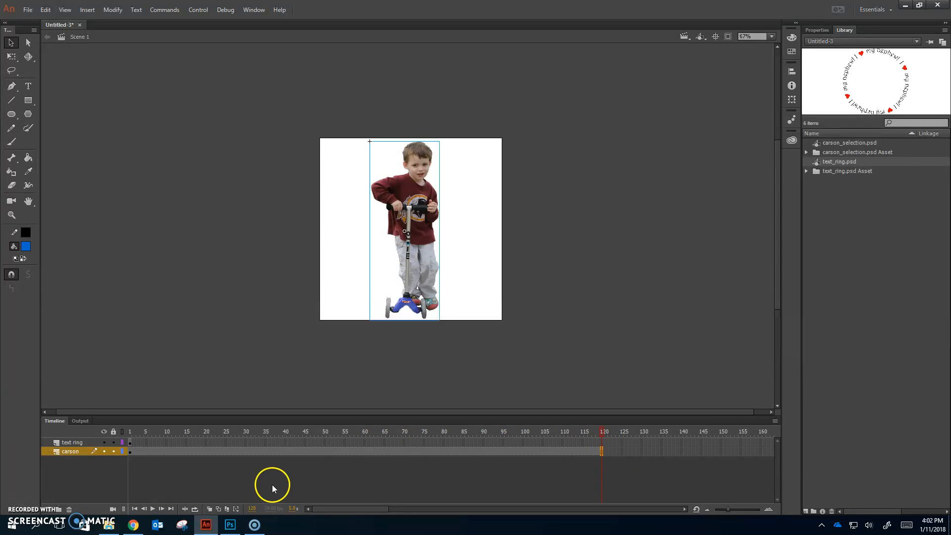
click(114, 451)
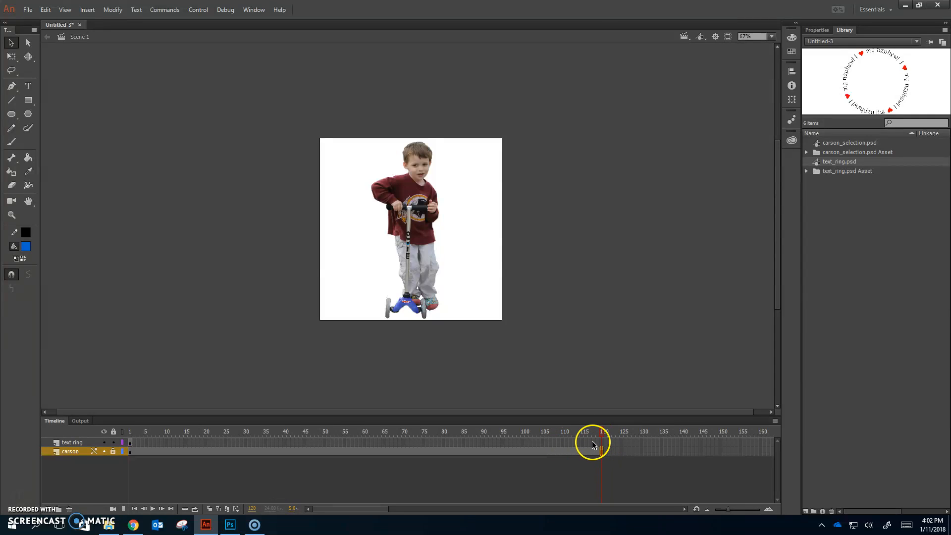
Create a motion tween on the text ring layer starting at frame 1.
click(129, 431)
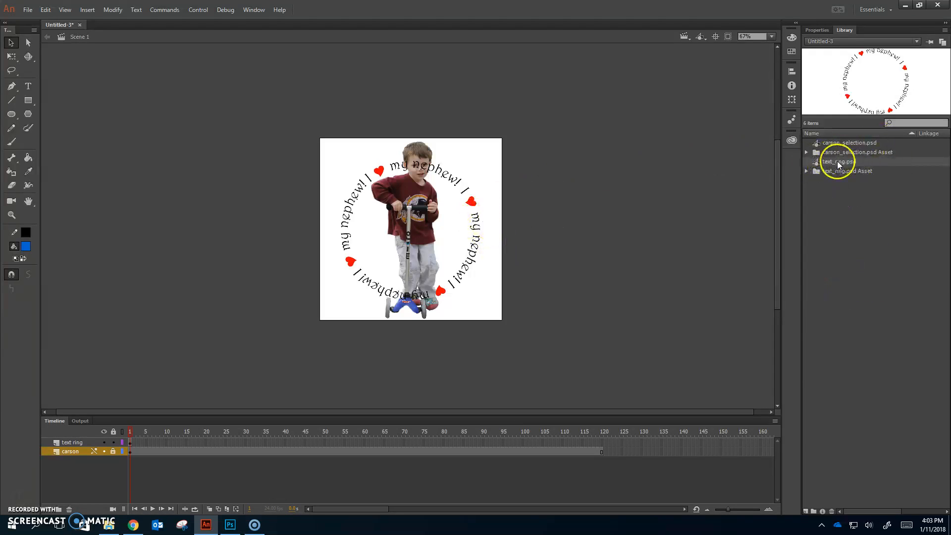
right_click(478, 231)
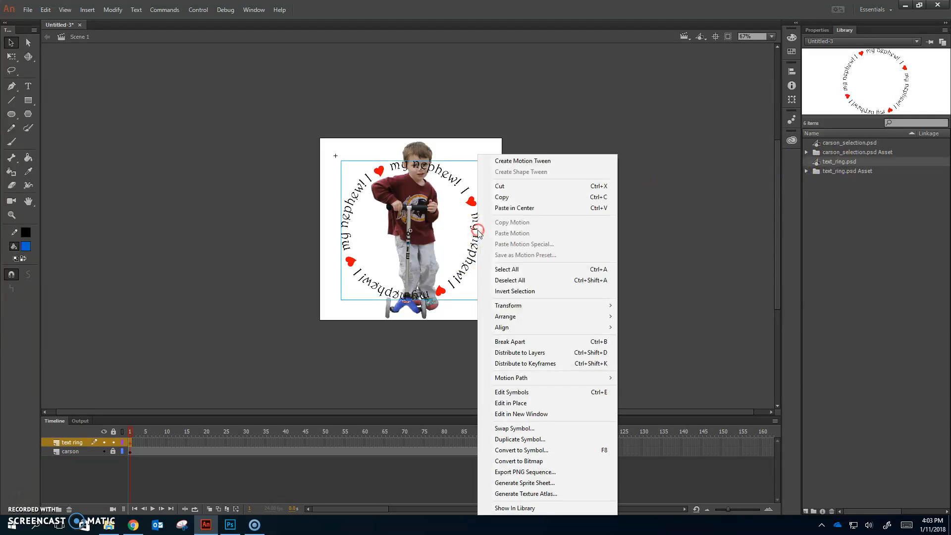
click(151, 494)
click(131, 442)
right_click(130, 444)
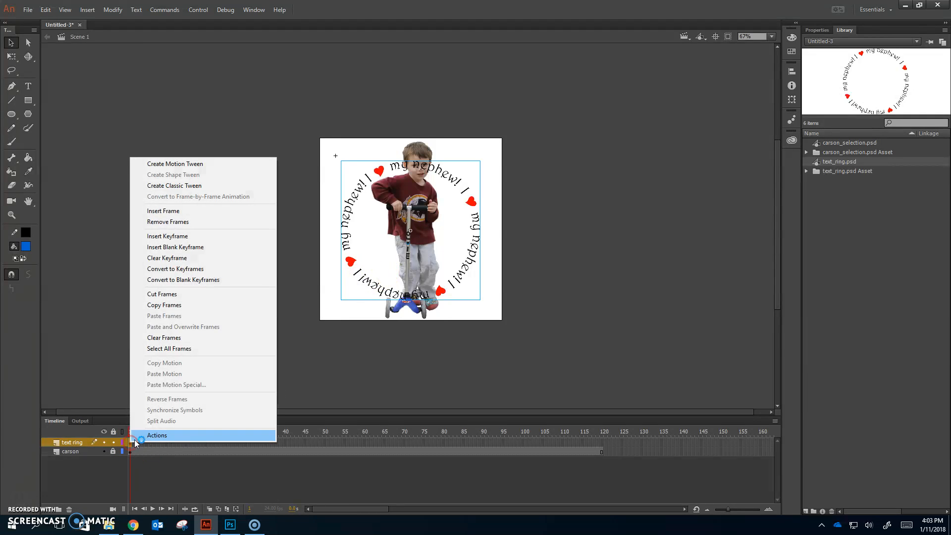
click(208, 164)
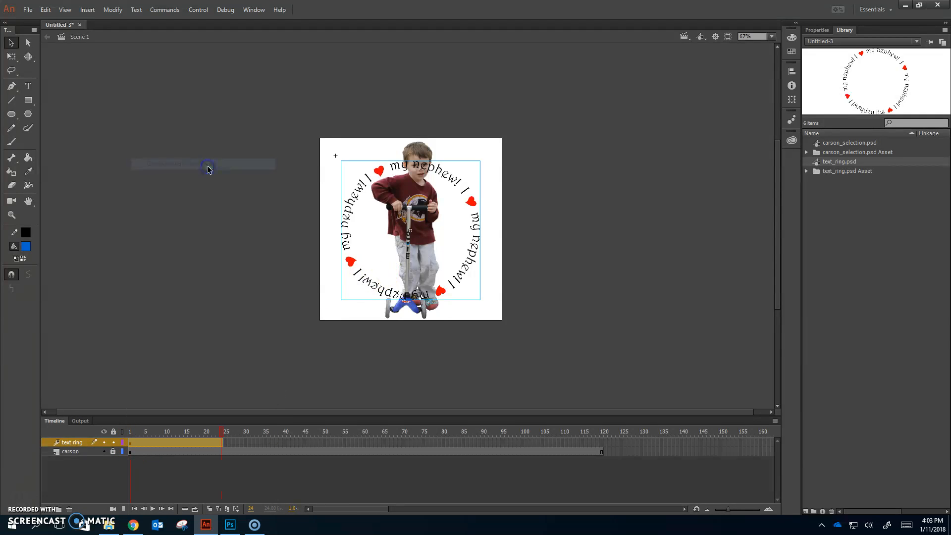
click(246, 475)
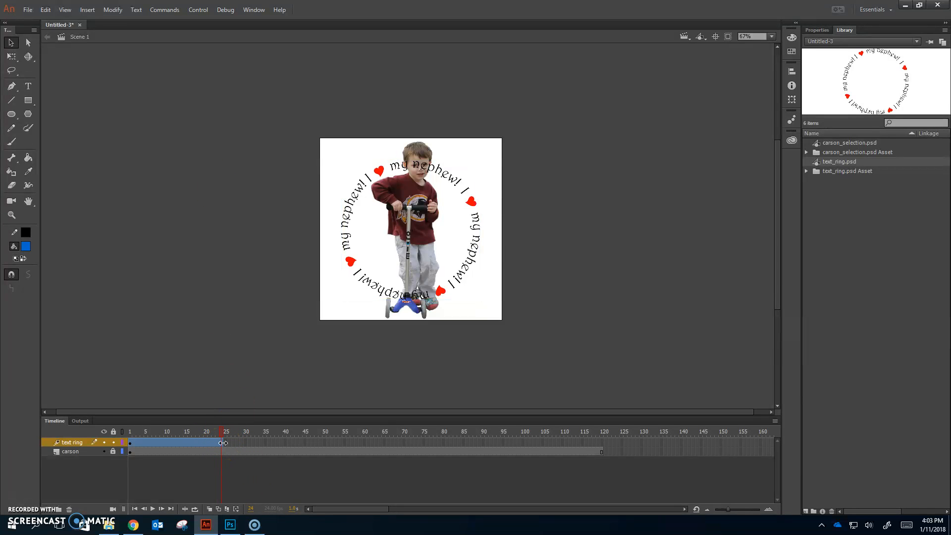
Extend the text ring's motion tween to frame 120 to match the length of the boy's layer.
click(602, 442)
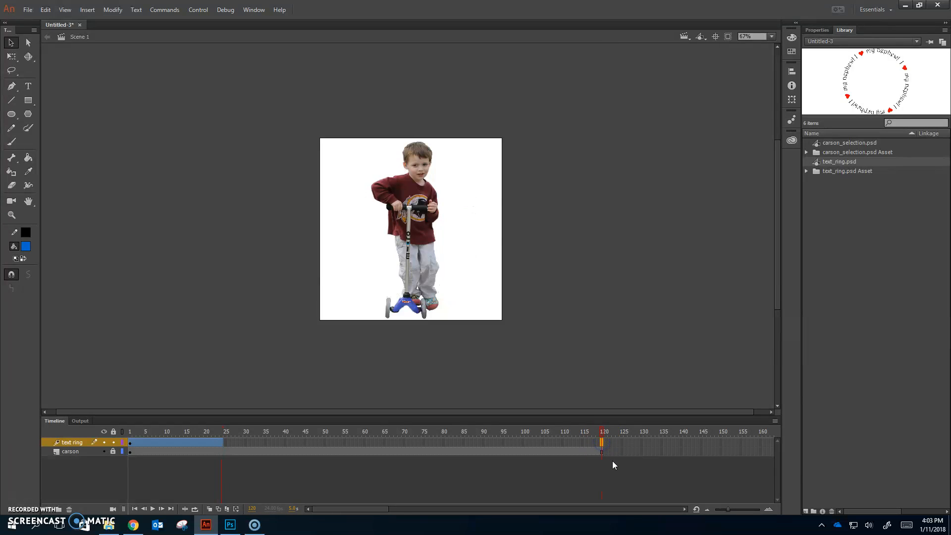
click(609, 450)
key(F5)
click(591, 458)
click(590, 451)
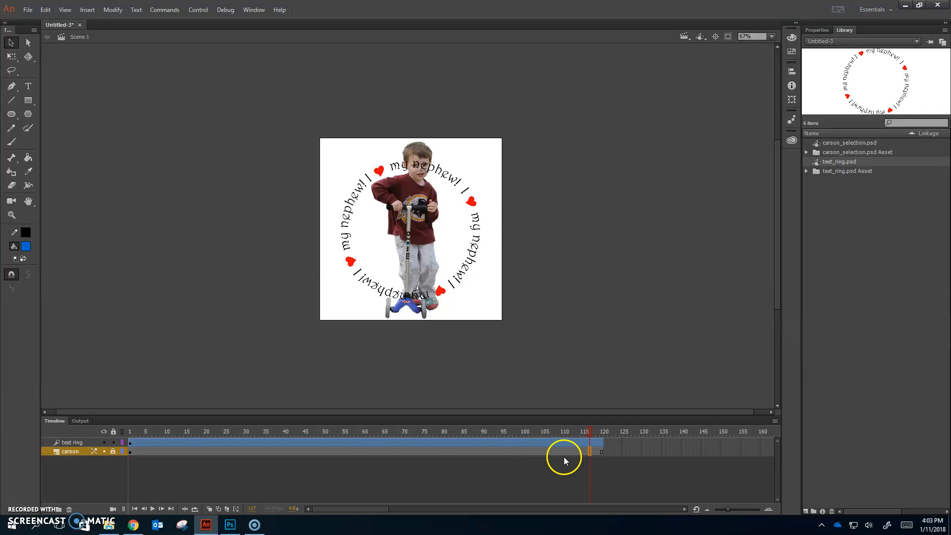
Set the text ring's motion tween to rotate 1 time in the CW direction.
click(365, 443)
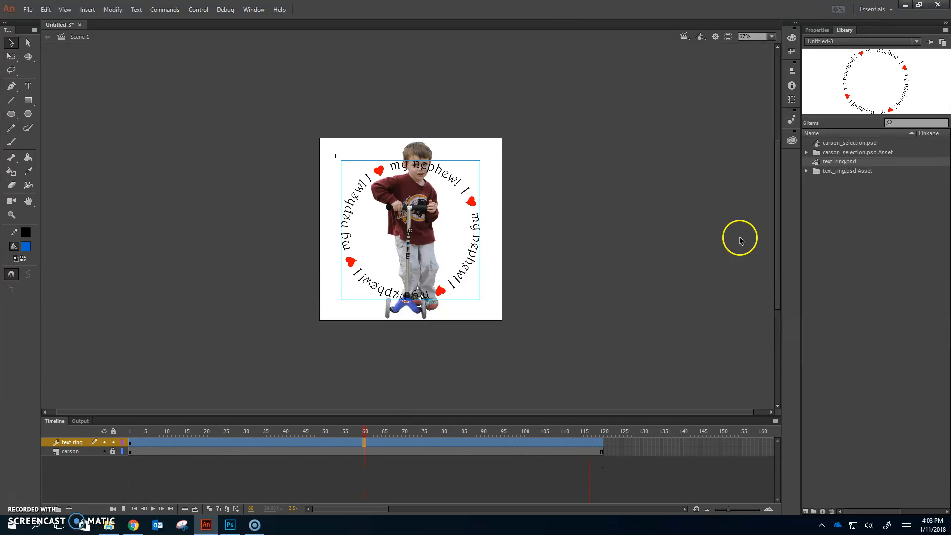
click(817, 30)
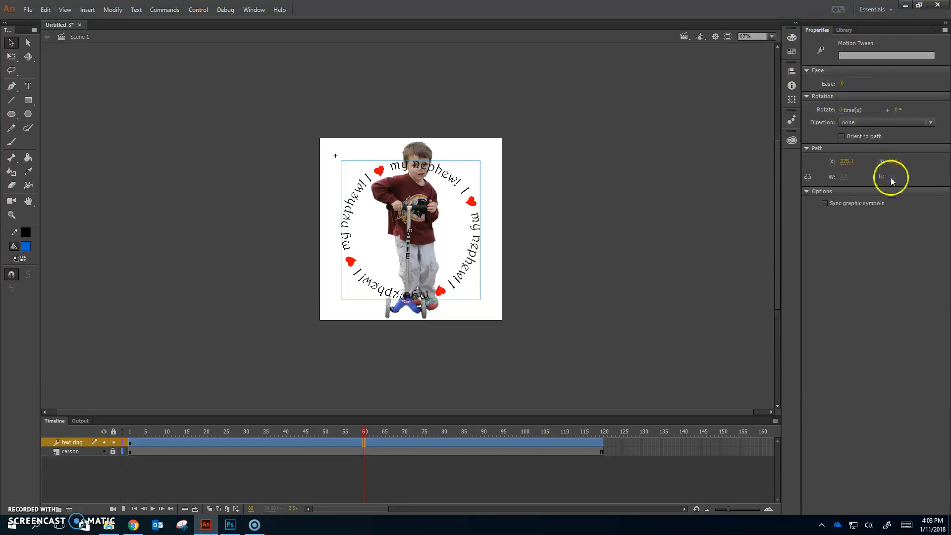
click(840, 110)
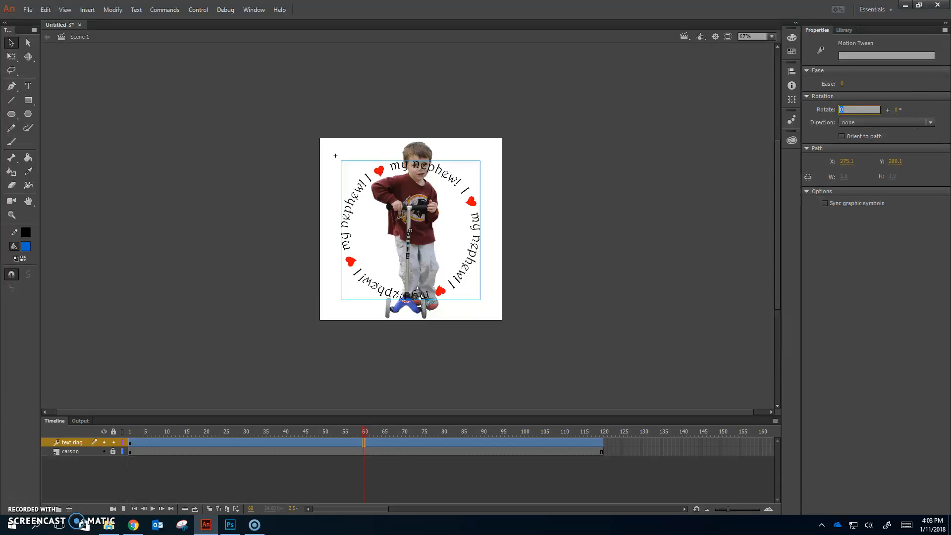
text(1)
key(Return)
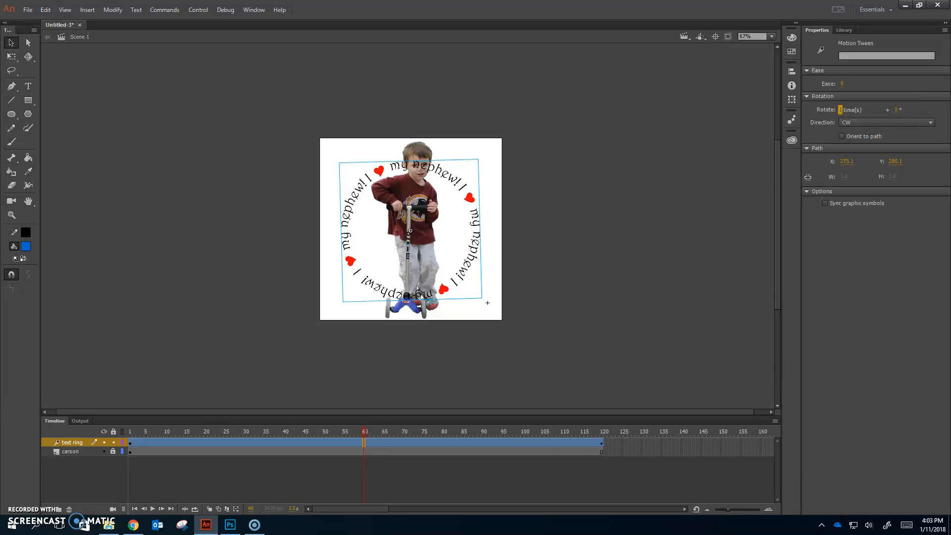
click(875, 120)
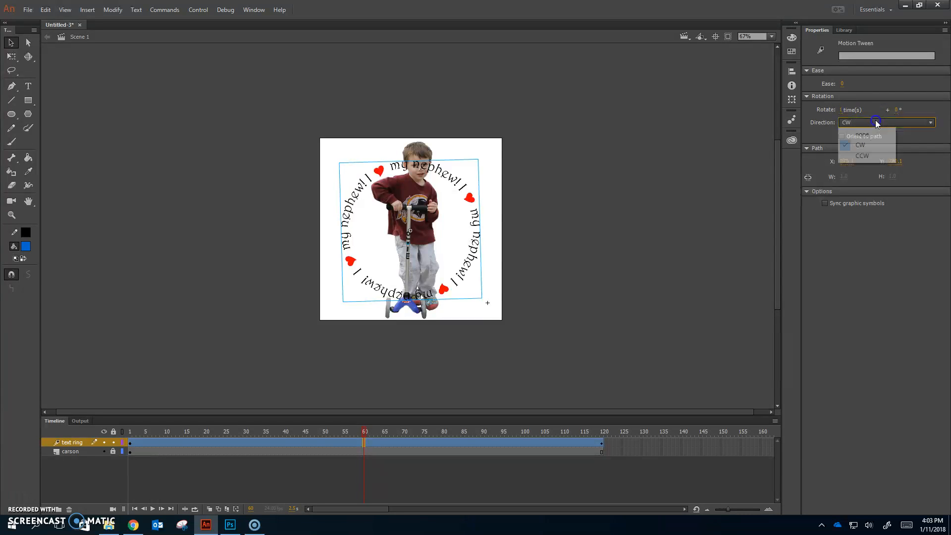
click(930, 122)
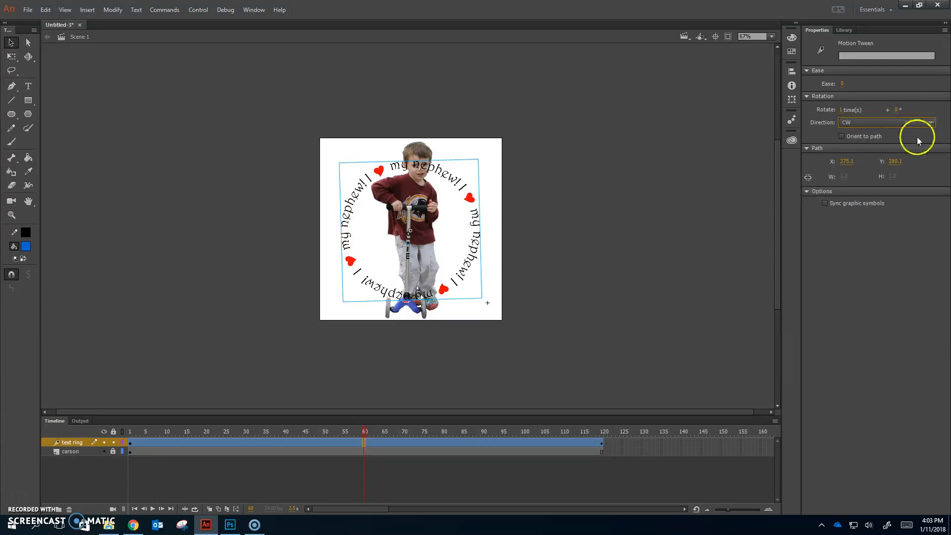
Play back the text ring's rotation on the timeline and lock the text ring layer.
click(130, 429)
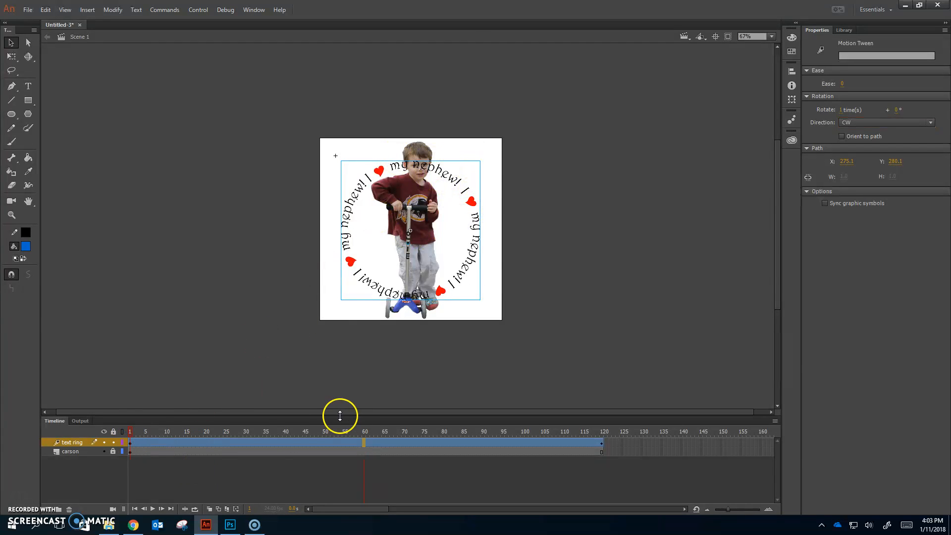
click(150, 430)
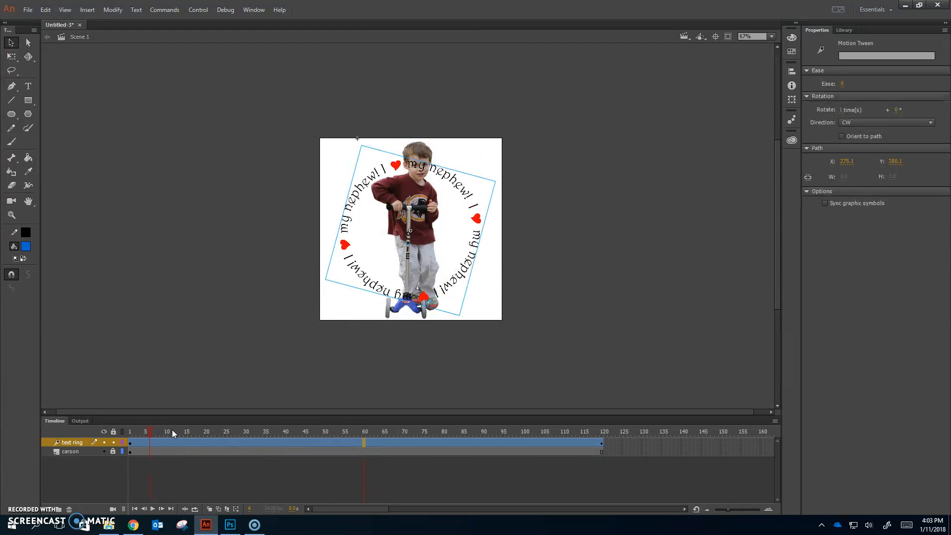
key(Return)
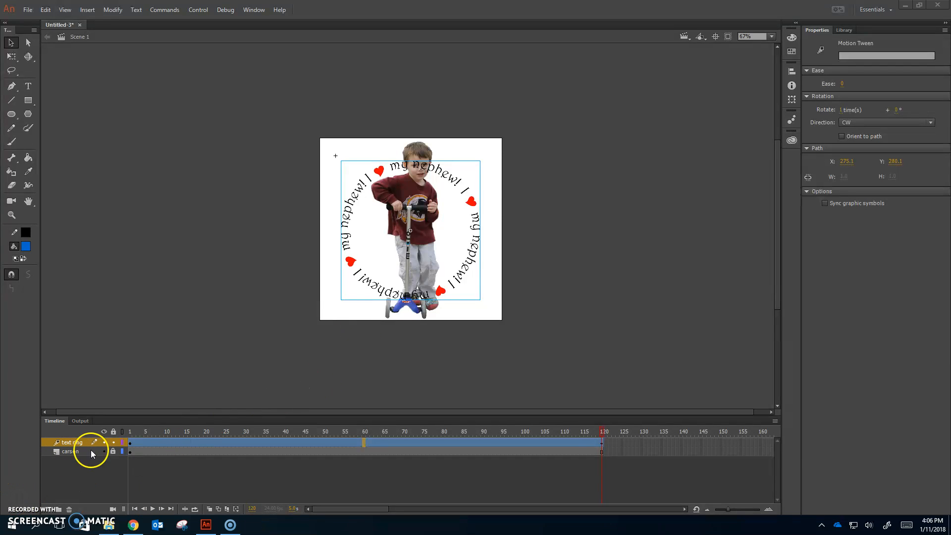
click(114, 442)
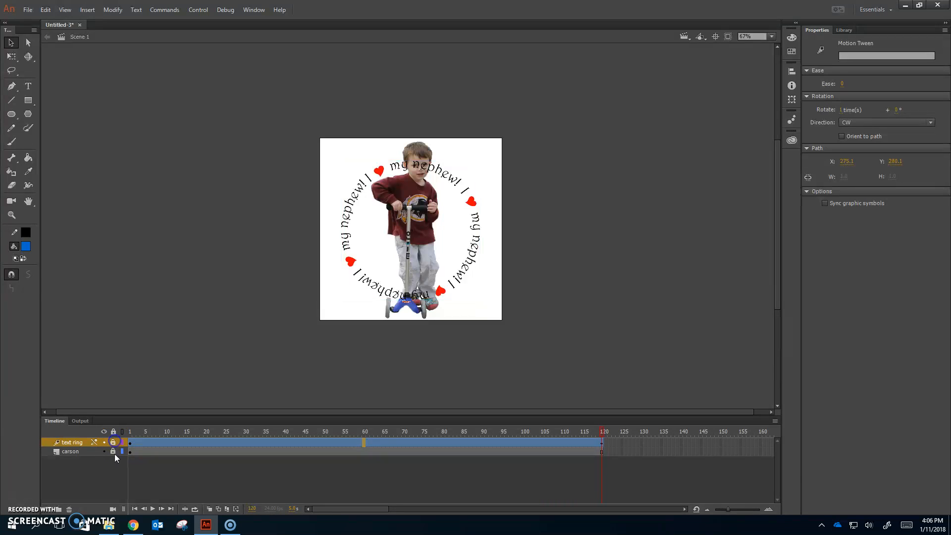
click(245, 418)
key(Return)
Unlock and duplicate the boy's layer, and move the copy above the text ring layer.
click(75, 452)
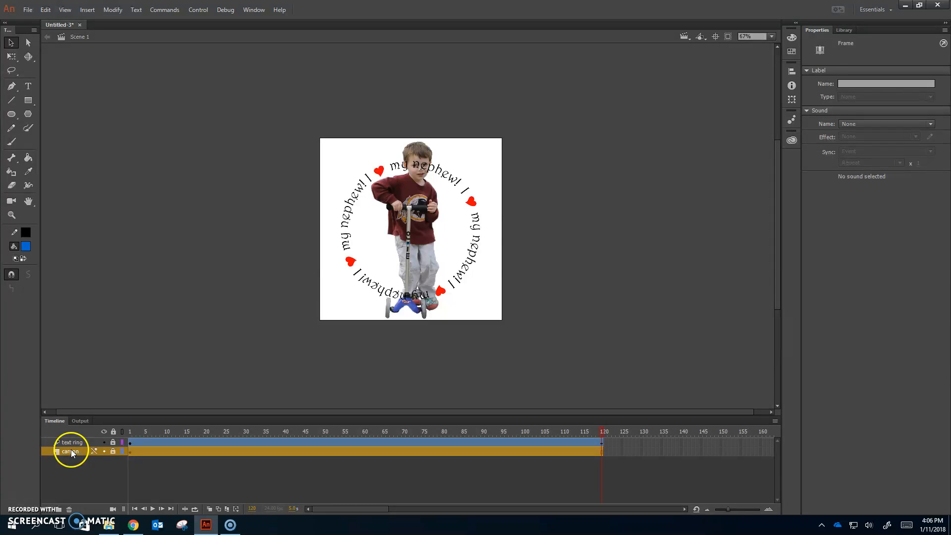
click(111, 452)
drag(58, 451, 49, 511)
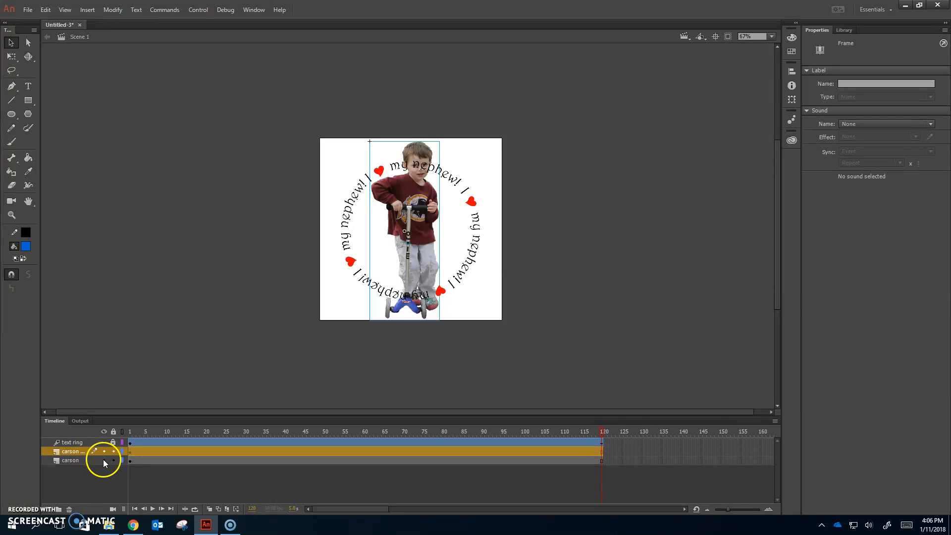
drag(73, 450, 72, 439)
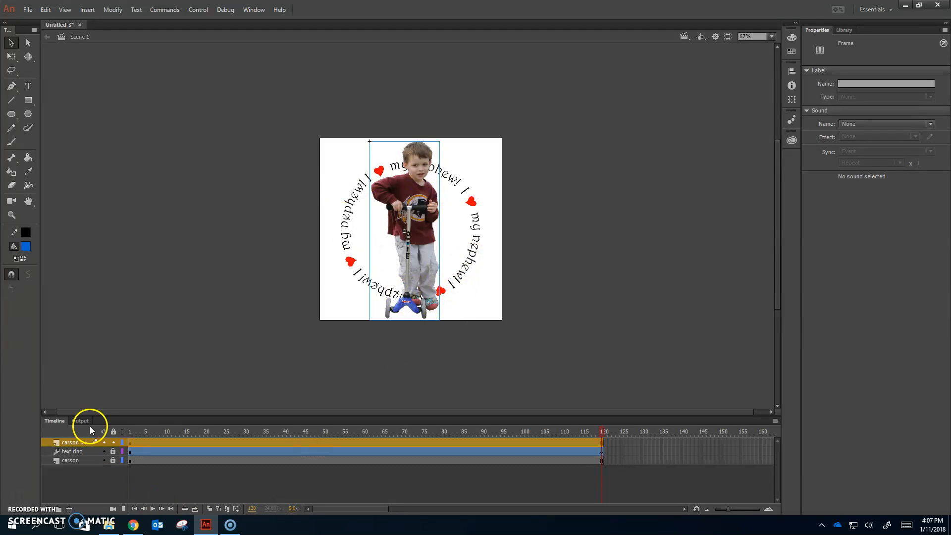
Add a new layer above all the others and name it "mask".
click(49, 510)
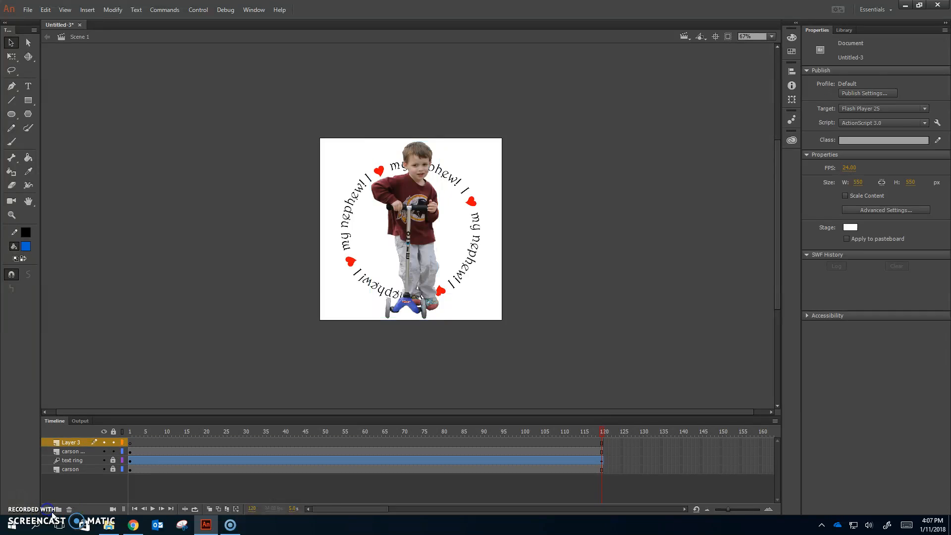
double_click(73, 441)
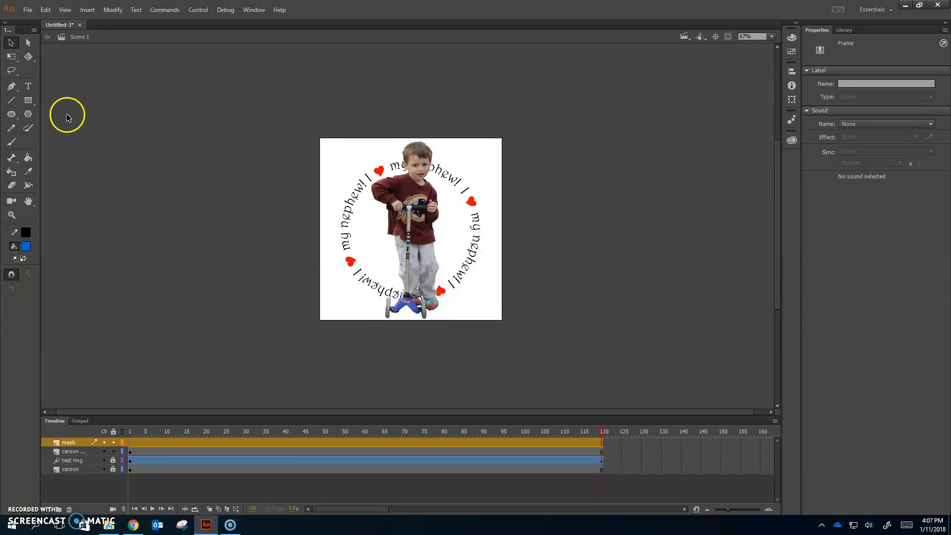
Draw a blue rectangle in object drawing mode on the "mask" layer, covering the boy's head and the text beside it, and check its coverage.
click(28, 101)
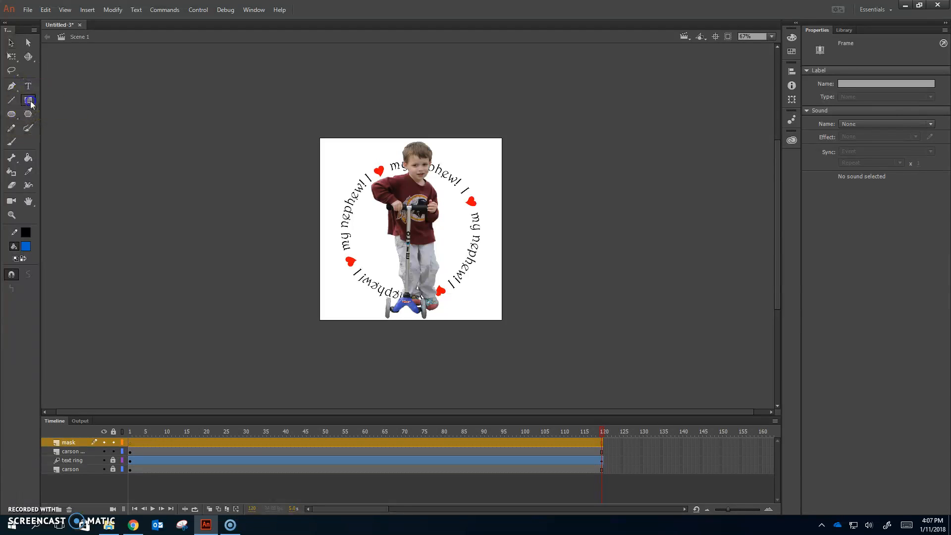
click(28, 274)
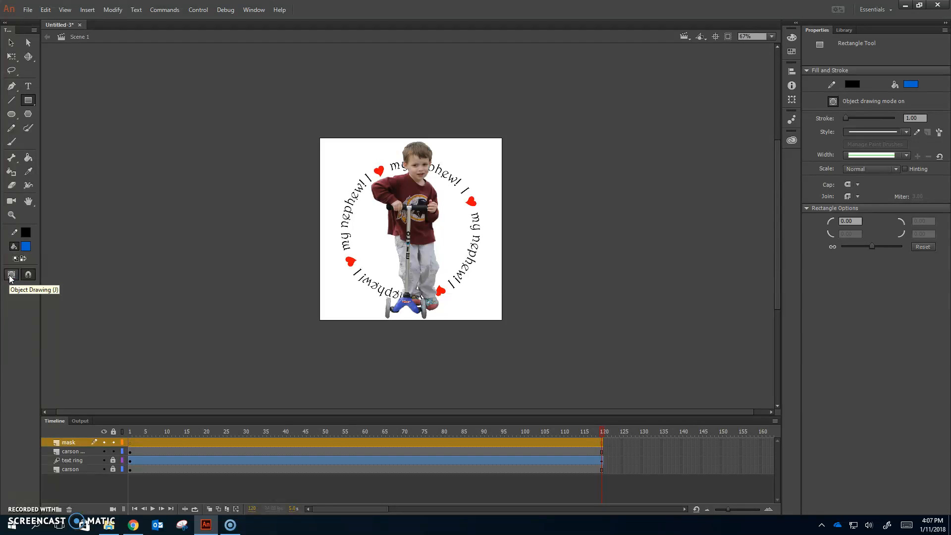
click(10, 280)
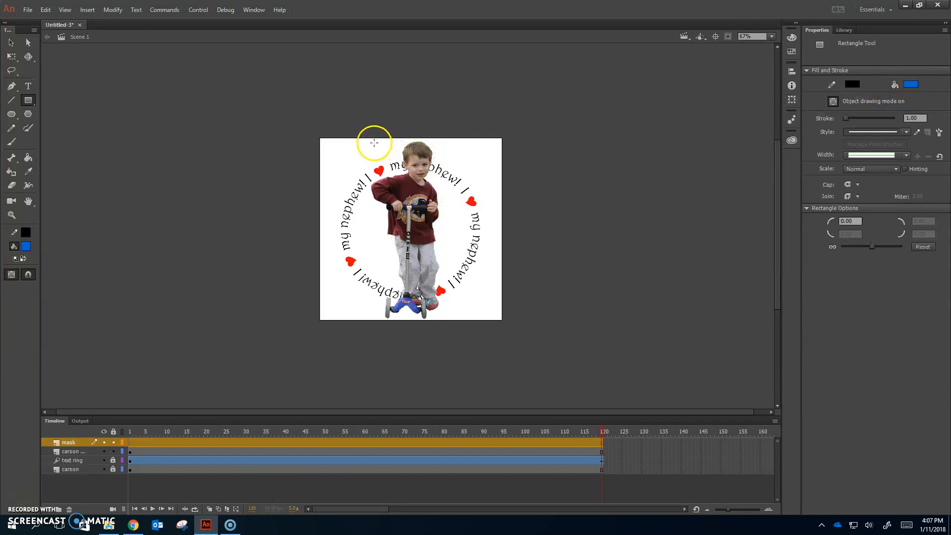
mouse_move(371, 143)
mouse_down()
mouse_move(392, 185)
mouse_move(461, 187)
mouse_up()
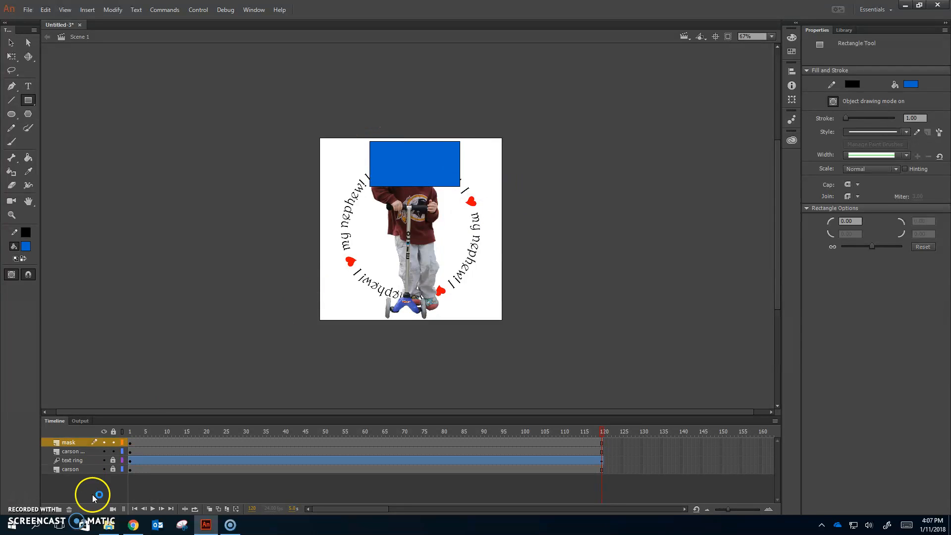
click(104, 442)
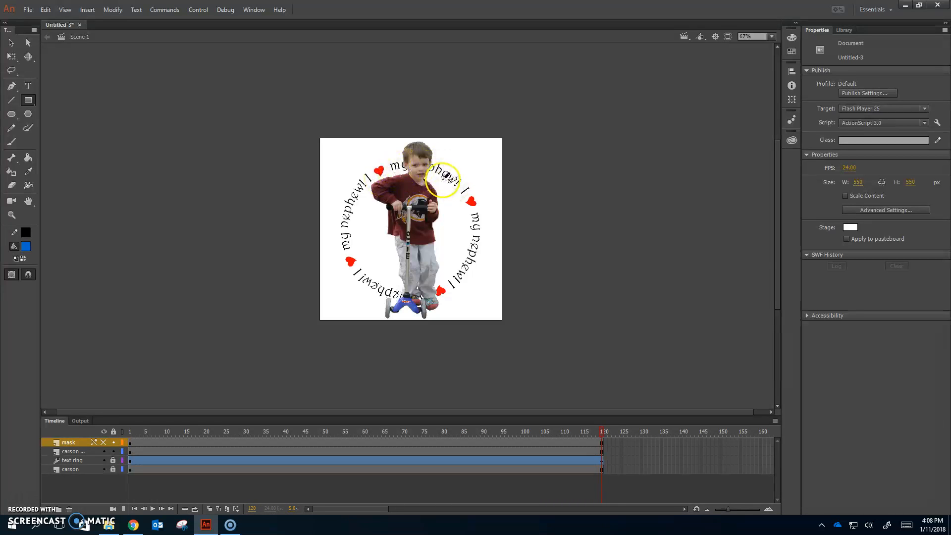
click(104, 443)
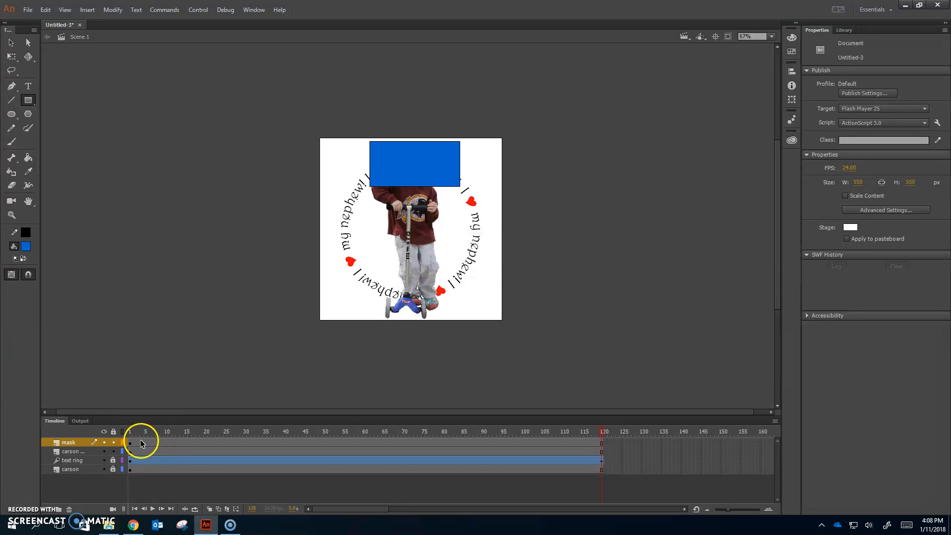
Turn the "mask" layer into a mask for the boy's duplicate layer, then briefly unlock and relock it to compare the effect.
right_click(82, 447)
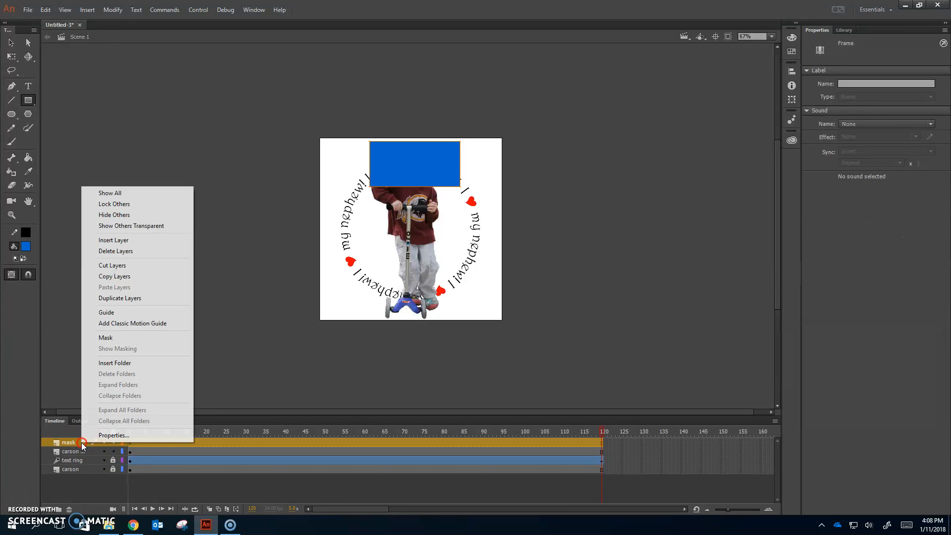
click(106, 338)
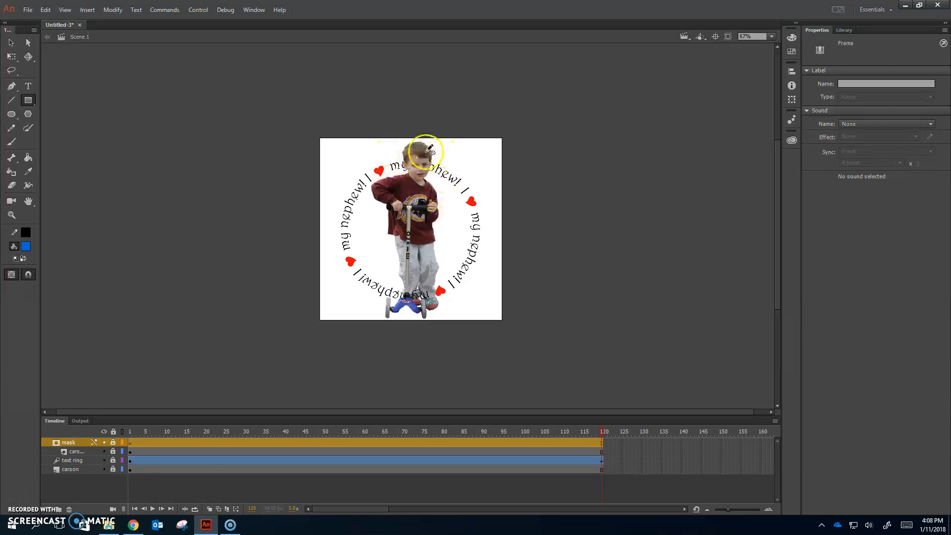
click(113, 441)
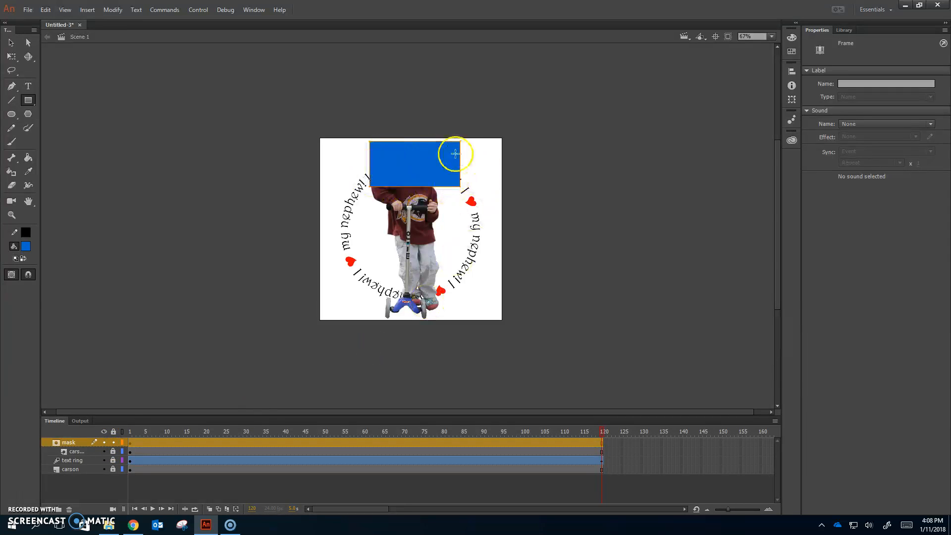
click(113, 442)
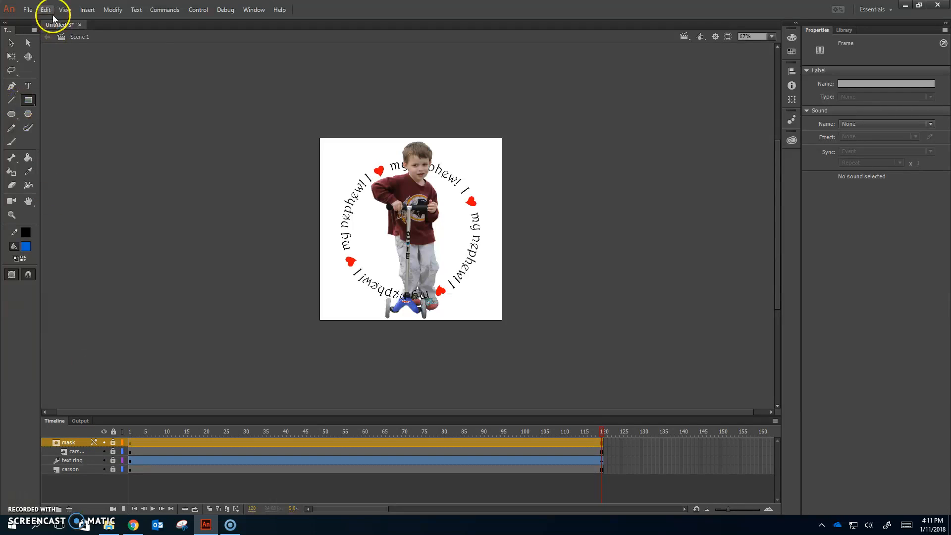
Save the animation as an Animate document in OneDrive's Animate folder, named with 1, the author's surname and 3D_motion, joined by underscores.
click(28, 10)
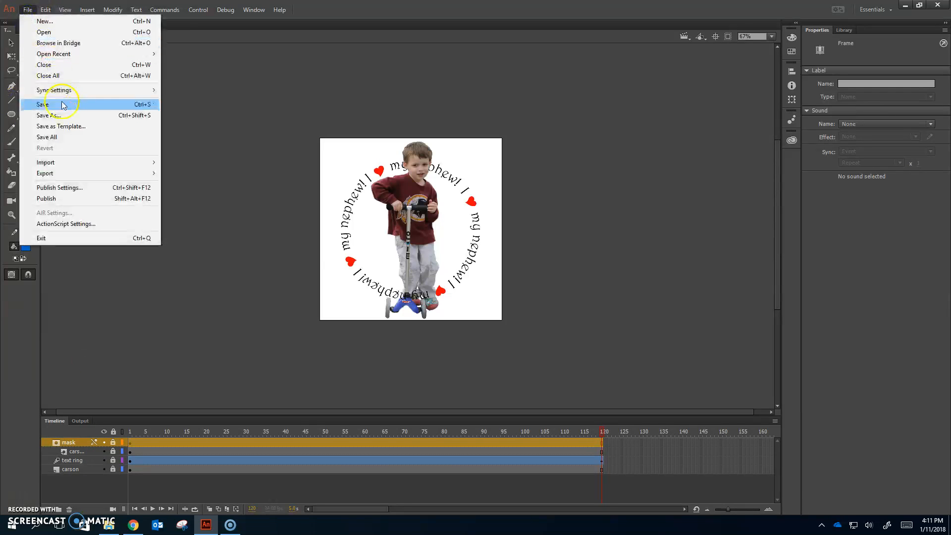
click(63, 114)
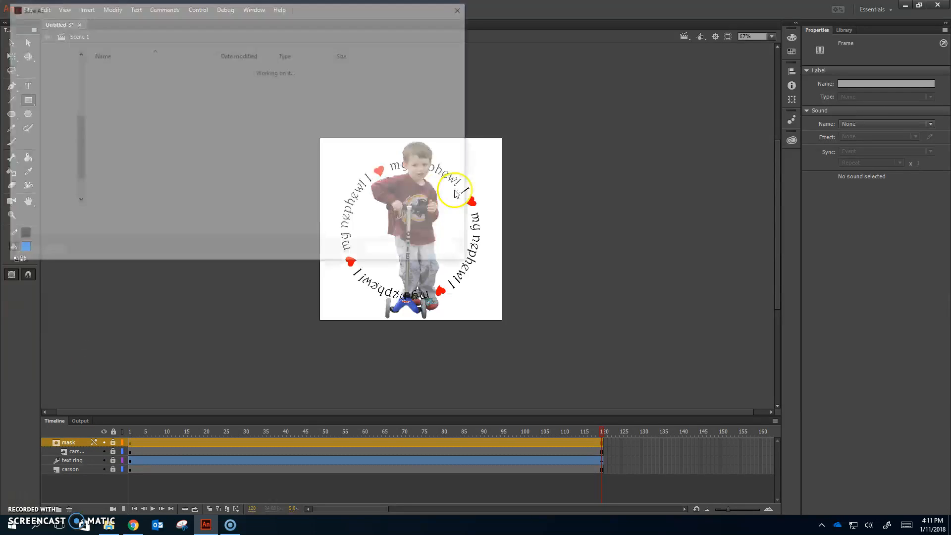
scroll(62, 178, up, 4)
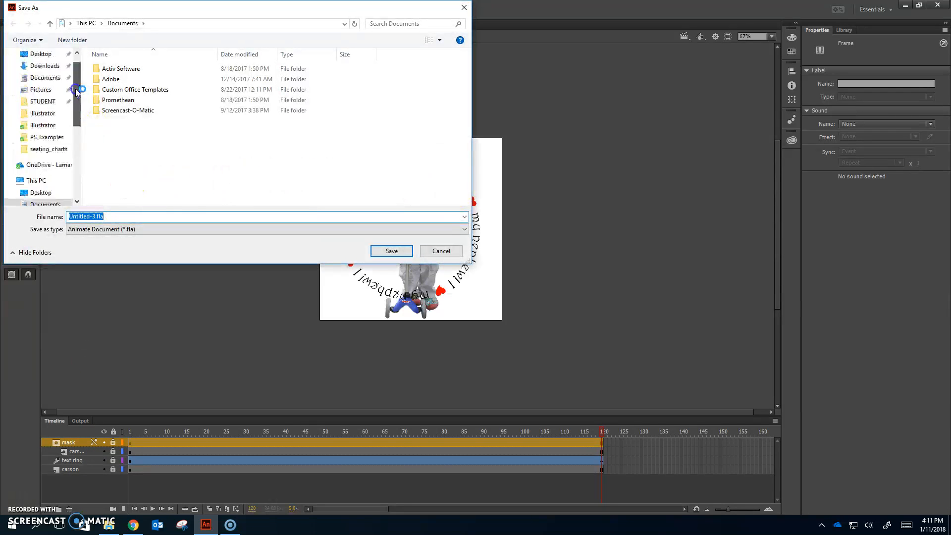
click(60, 189)
double_click(138, 90)
click(100, 215)
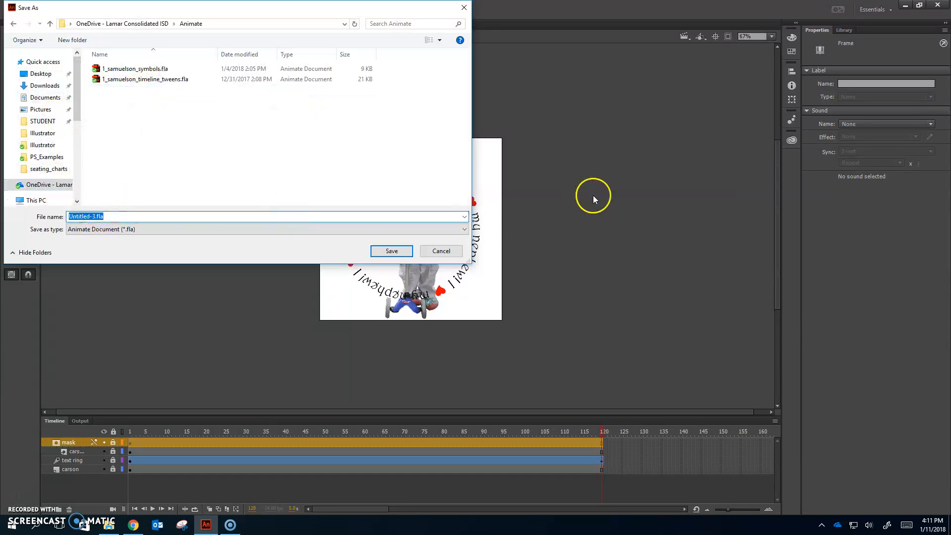
text(1_samuelson_)
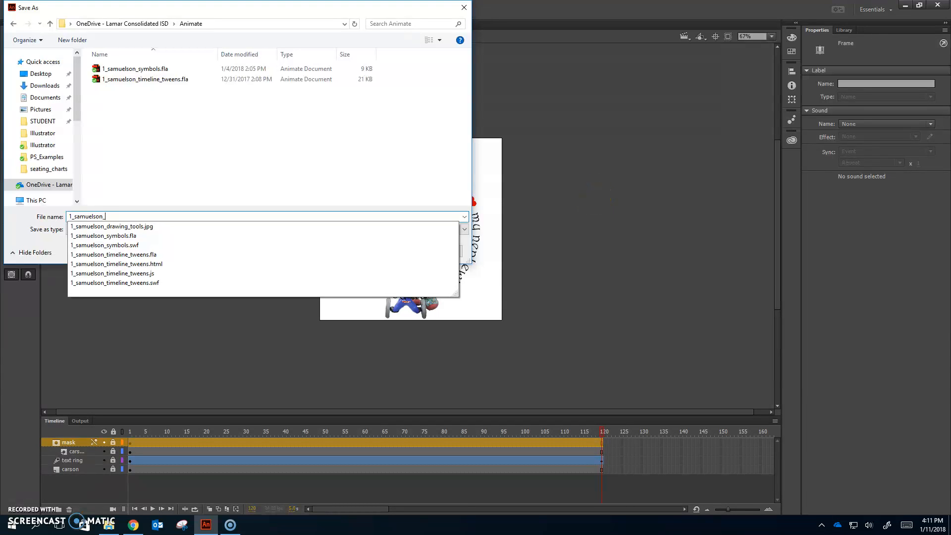
text(3d)
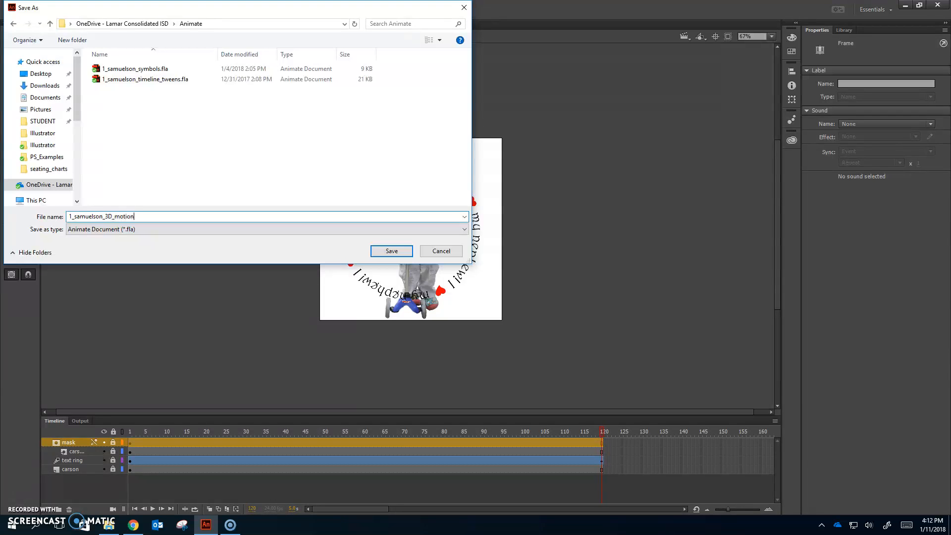
key(Return)
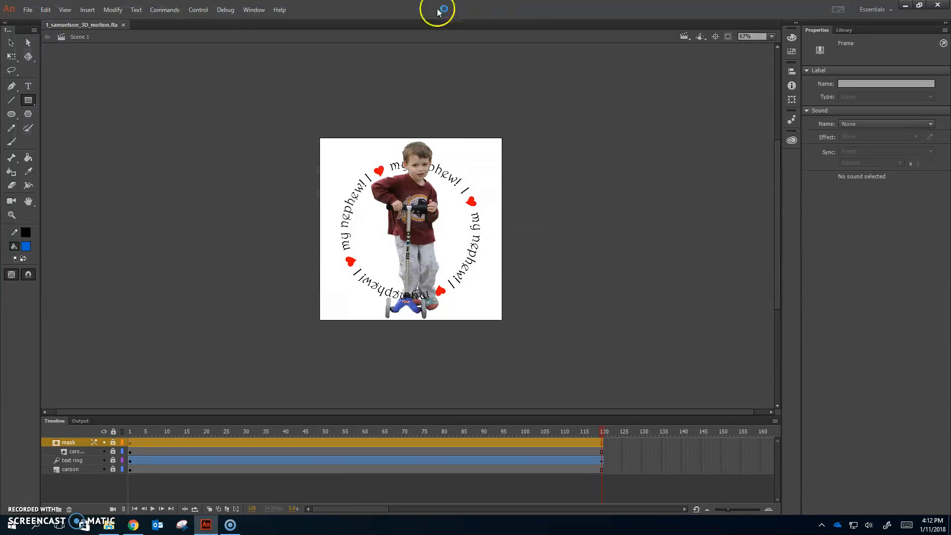
Test the movie to preview the text ring rotating around the masked boy.
click(201, 11)
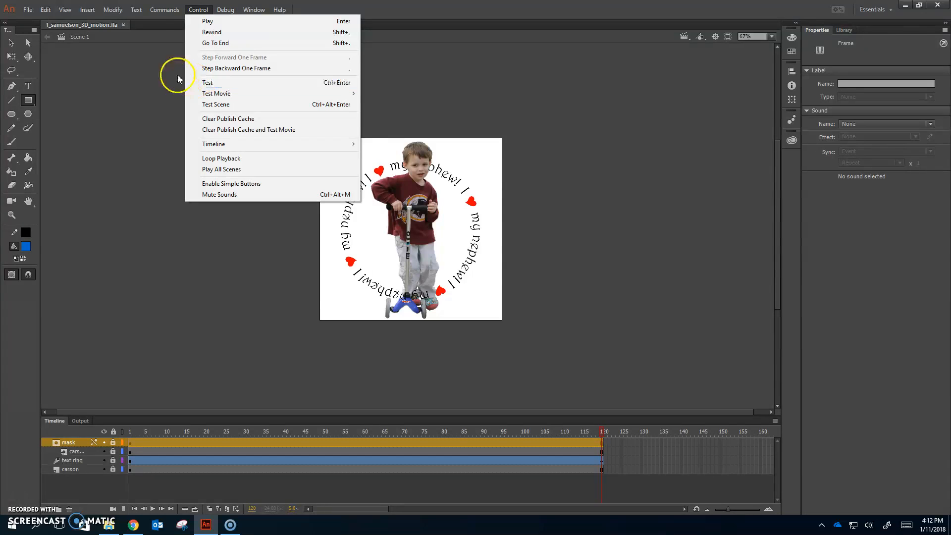
mouse_move(211, 11)
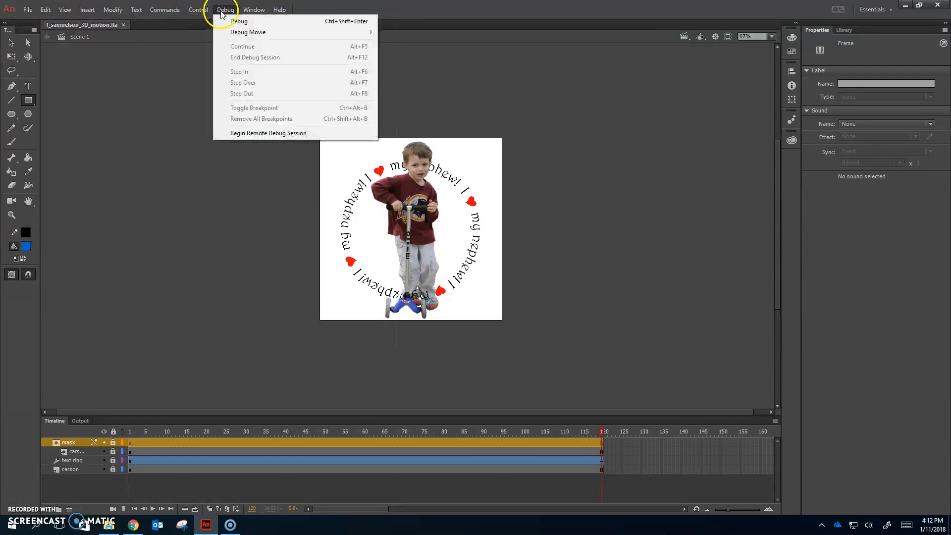
click(221, 87)
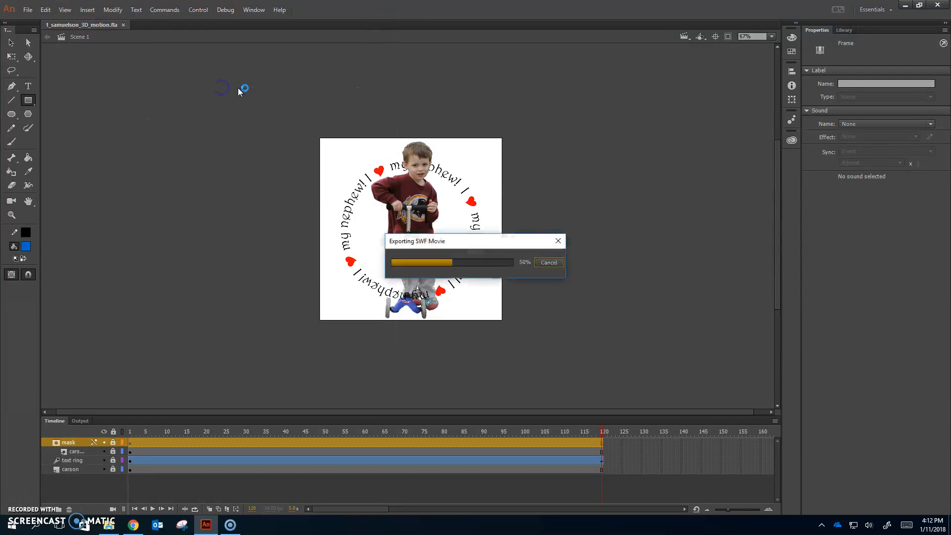